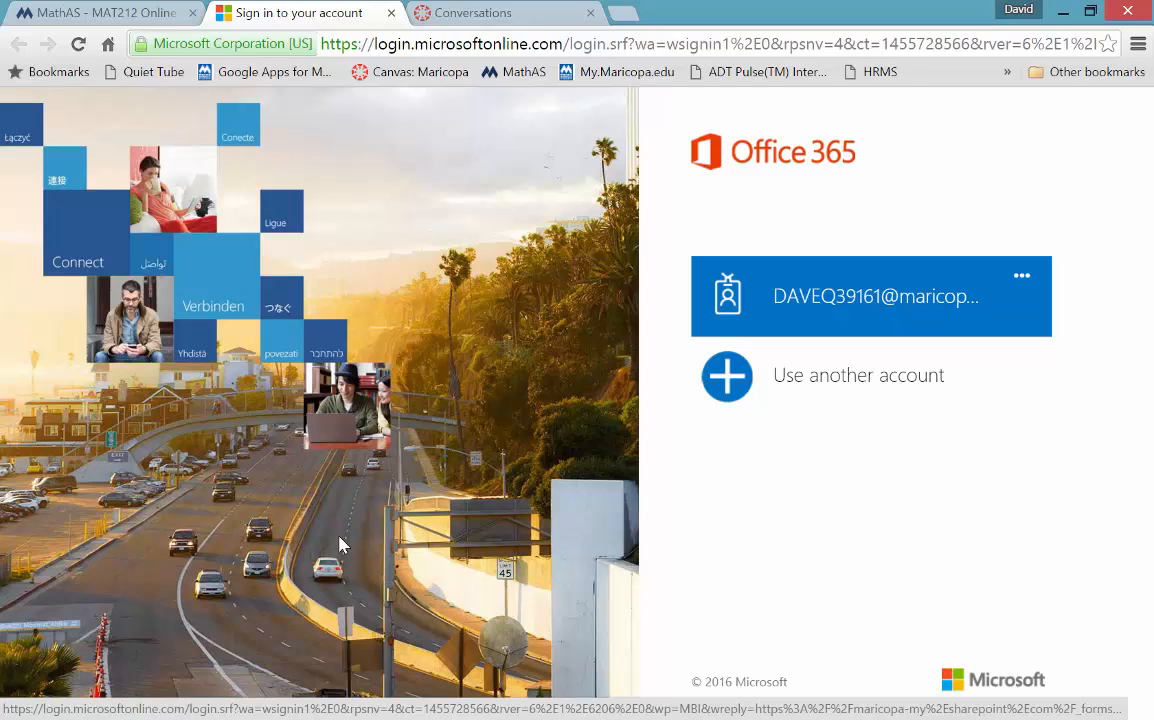
- Choose to sign in with a different account and enter the school e-mail address
click(945, 291)
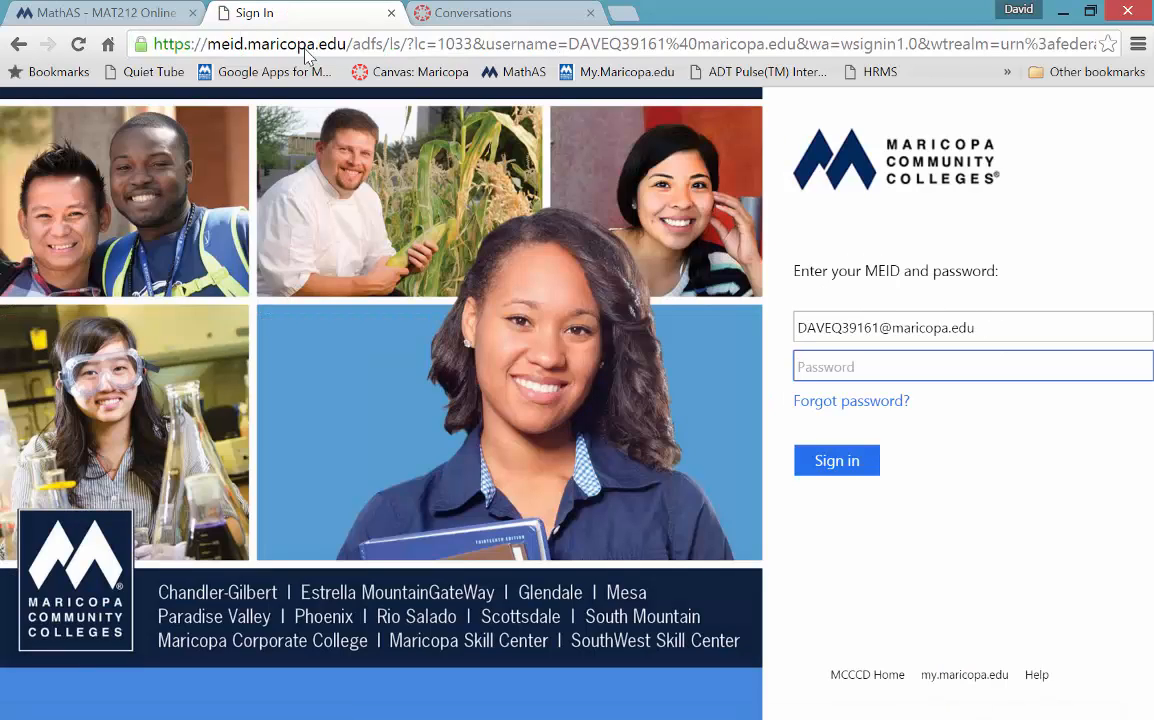
click(19, 44)
click(885, 385)
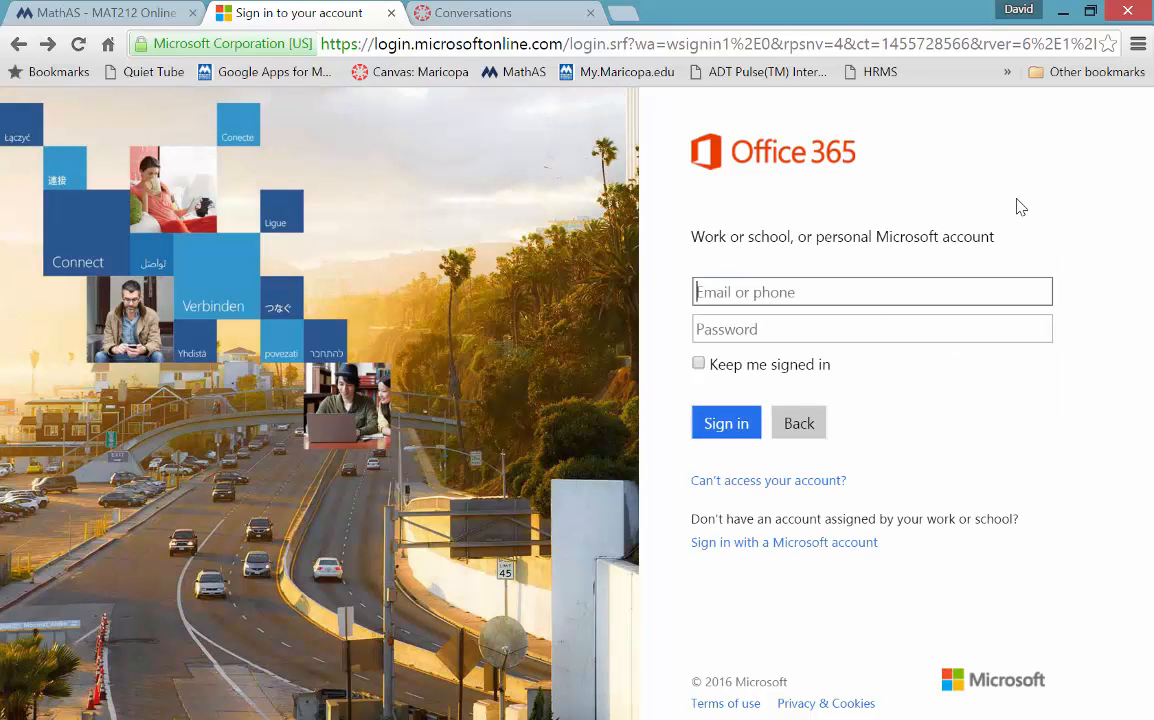
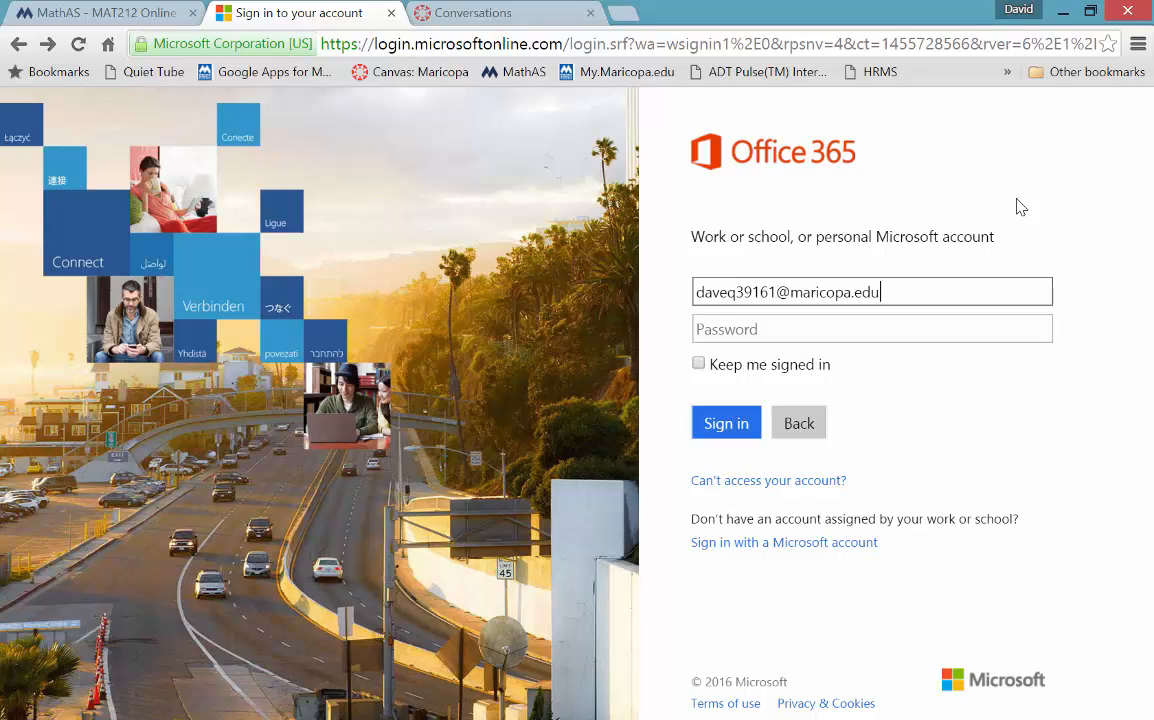
key(Tab)
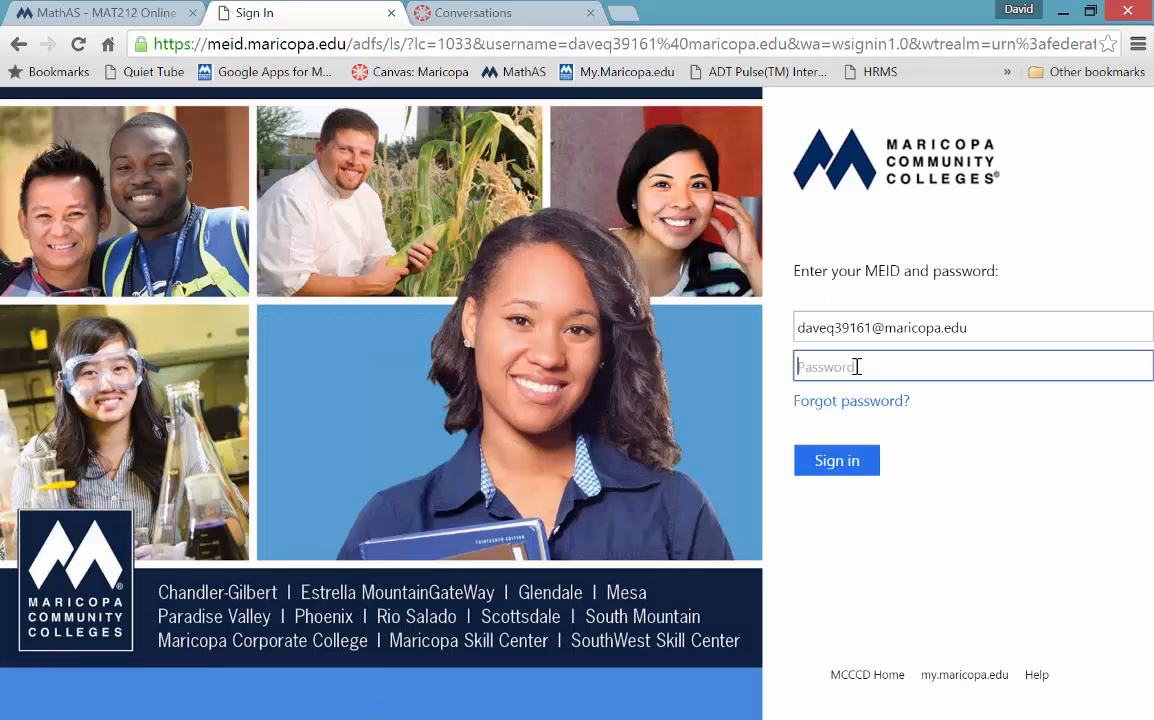
- Enter the MEID password on the Maricopa page and sign in to reach the MAT212 notebook
text(•••••••)
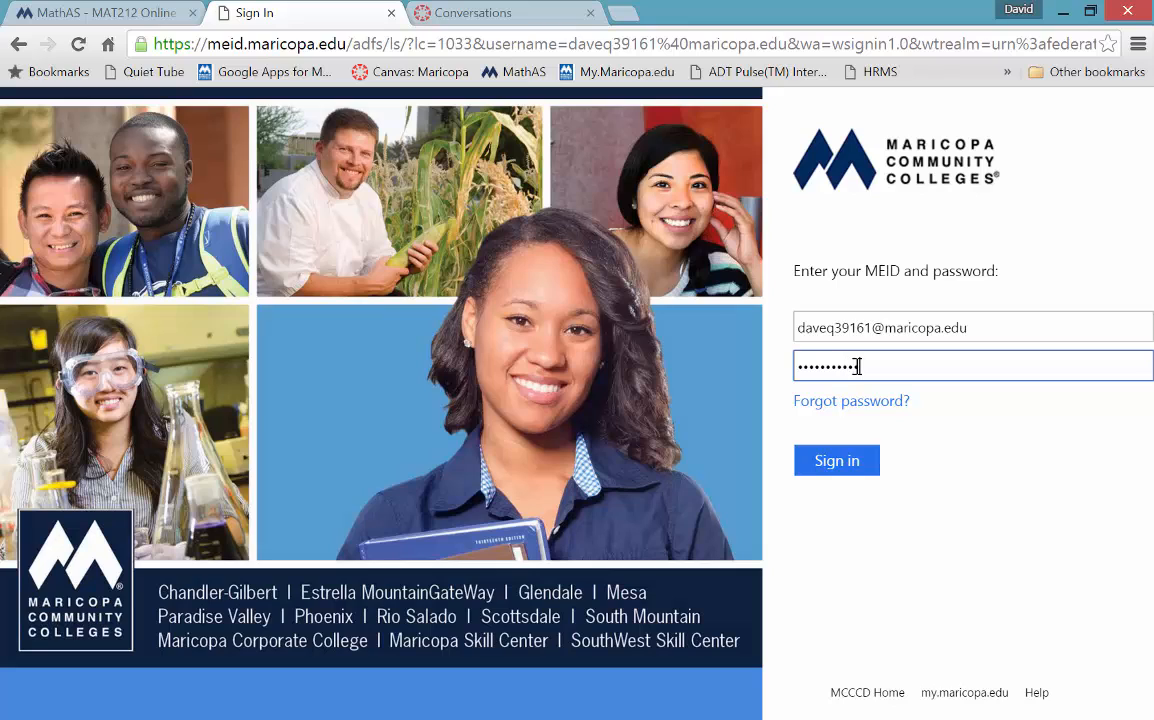
key(Return)
text(•)
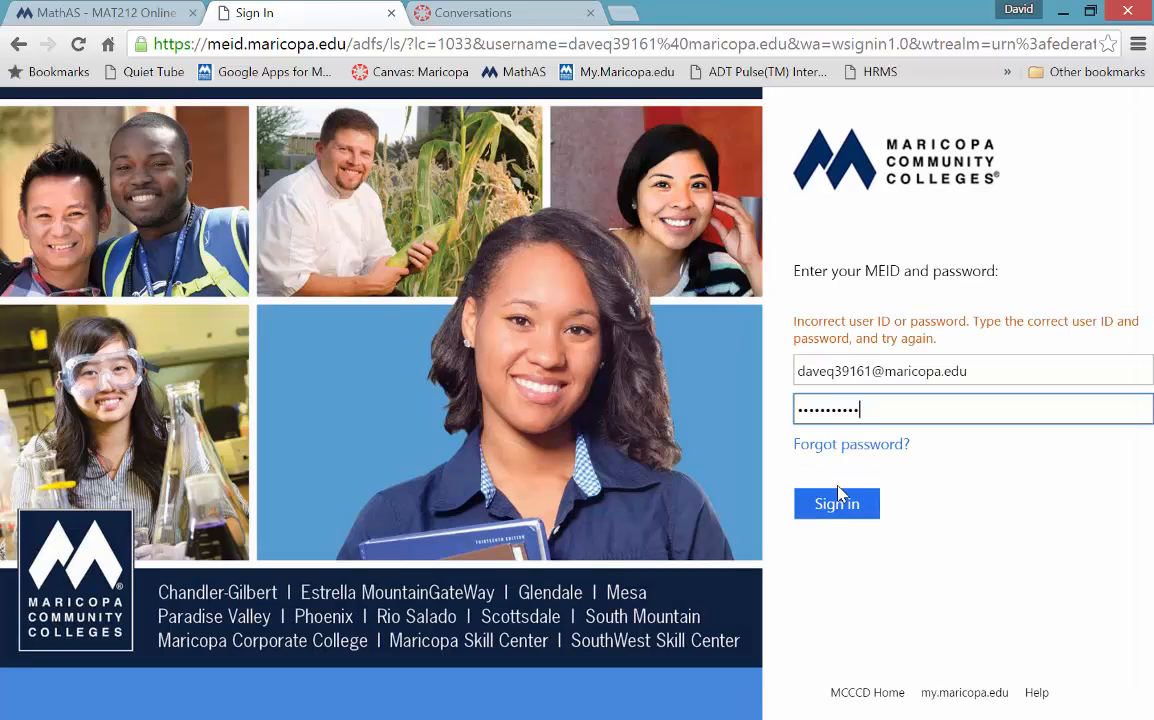
text(••••••••••)
click(838, 494)
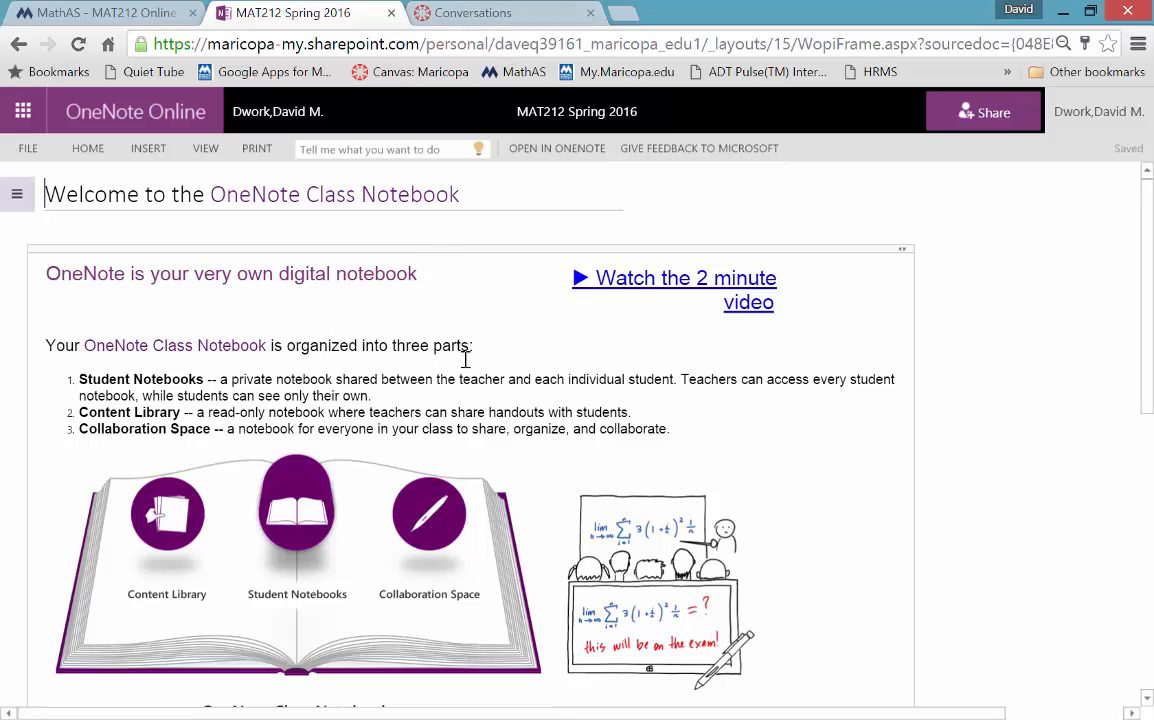
- Open office365.com in a new tab and sign in via the work or school account option
click(505, 16)
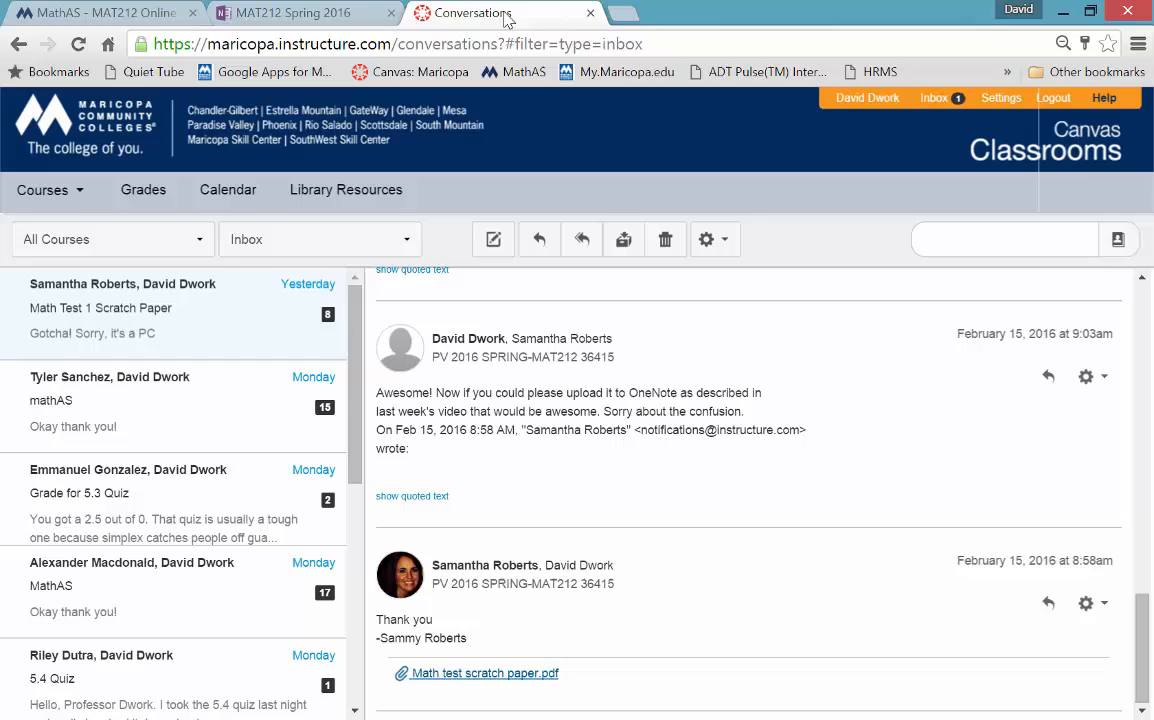
click(620, 14)
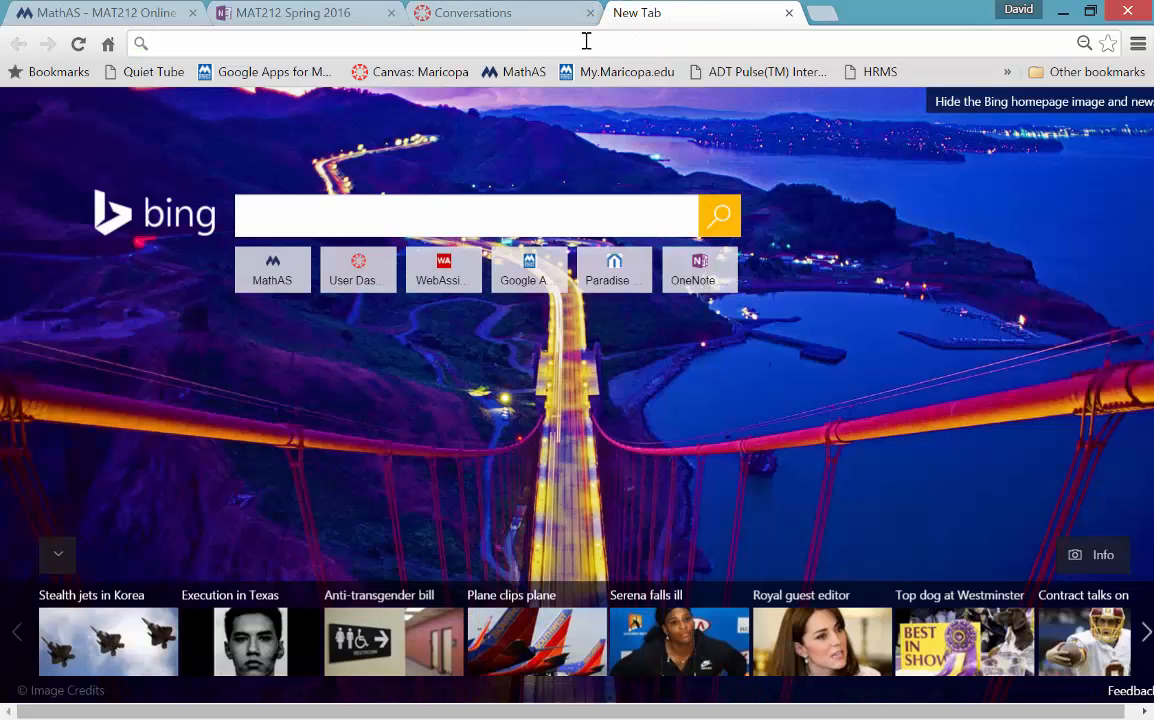
text(office365.com)
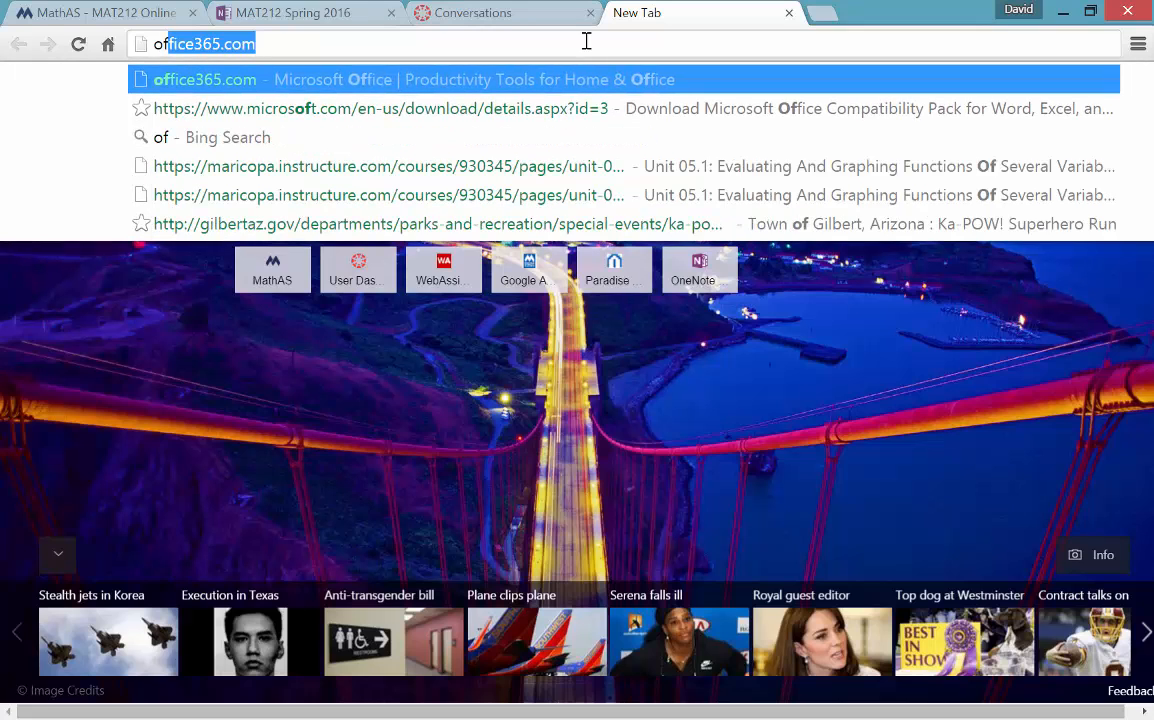
key(Return)
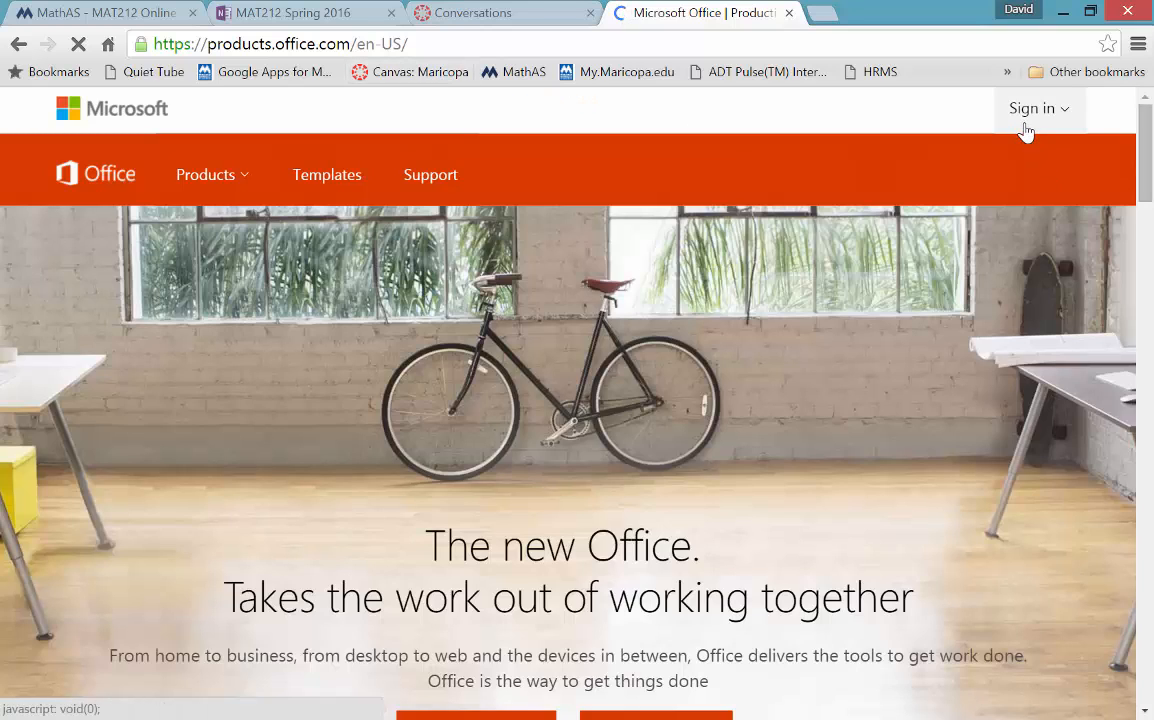
click(1024, 120)
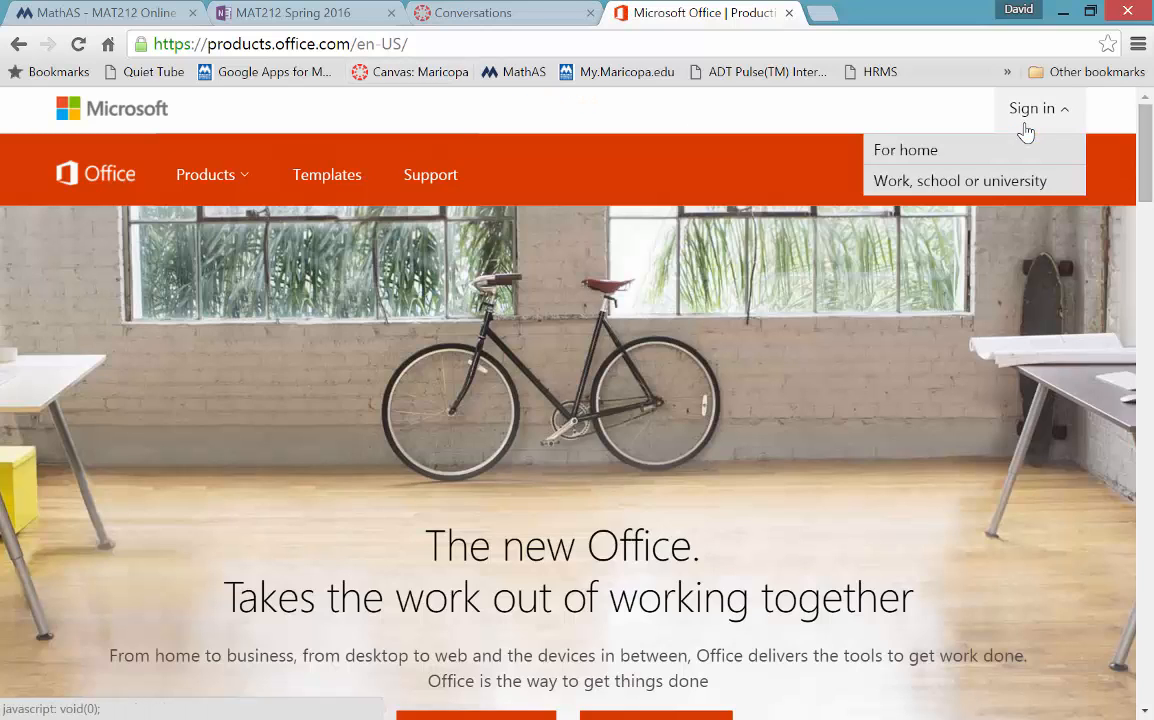
click(957, 182)
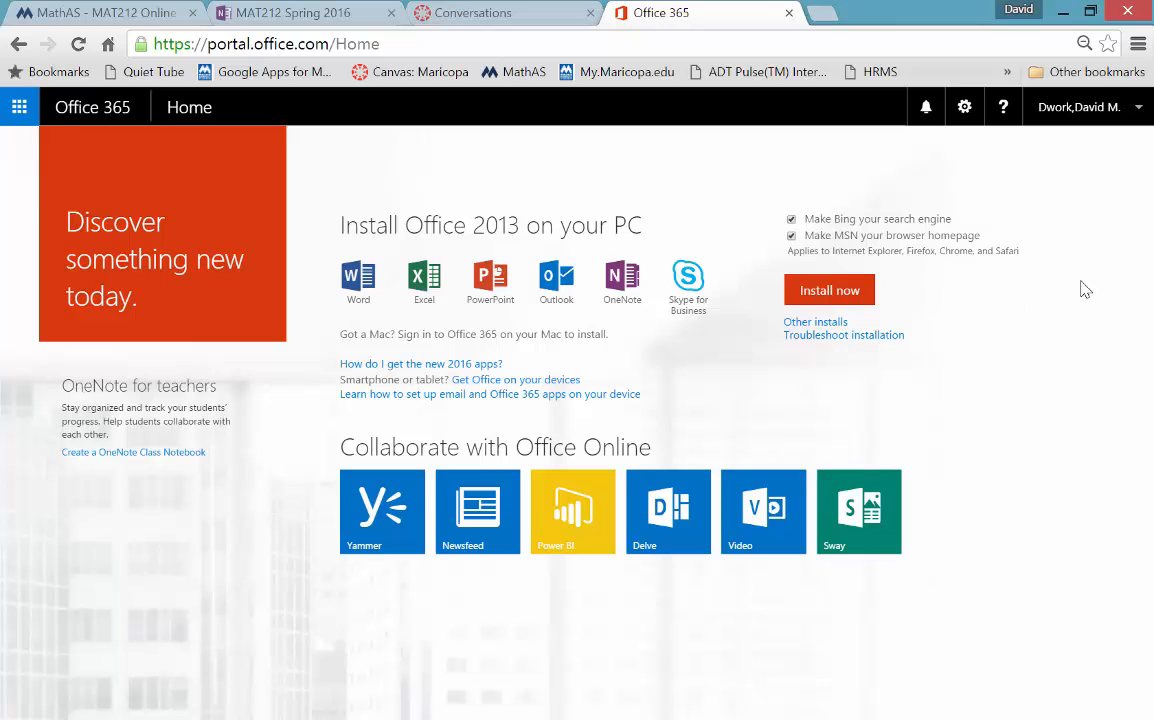
- Sign out of Office 365 and start signing in with the school e-mail address
click(1100, 110)
click(1056, 270)
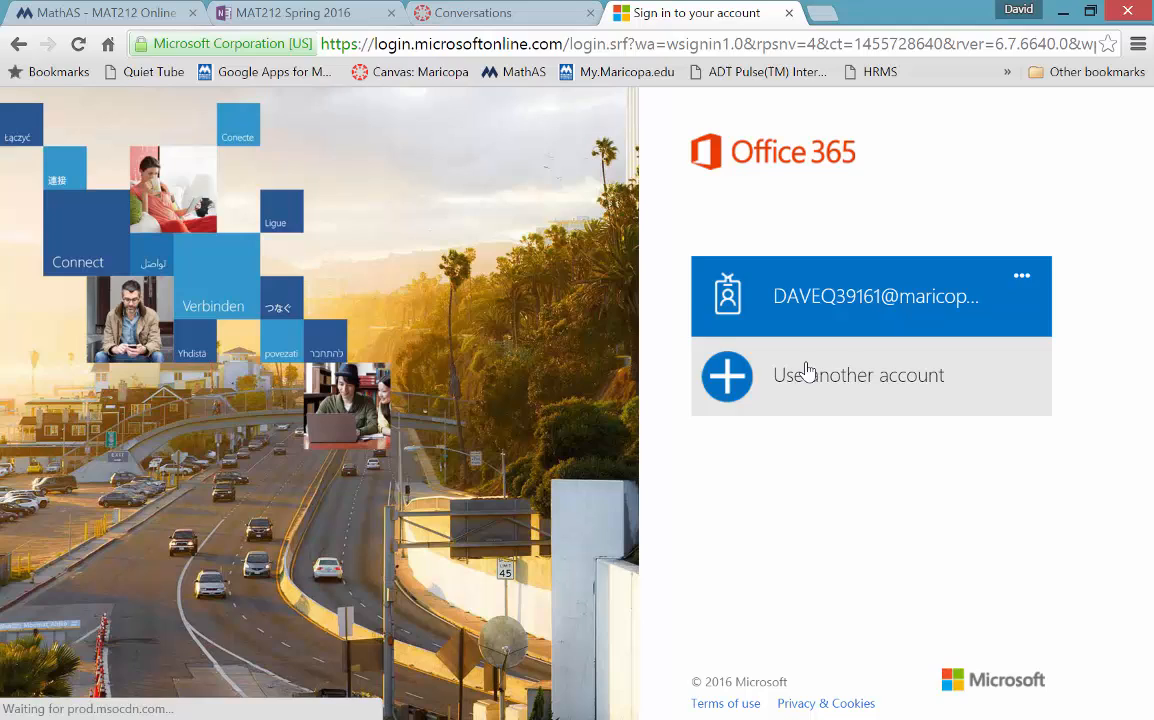
click(808, 372)
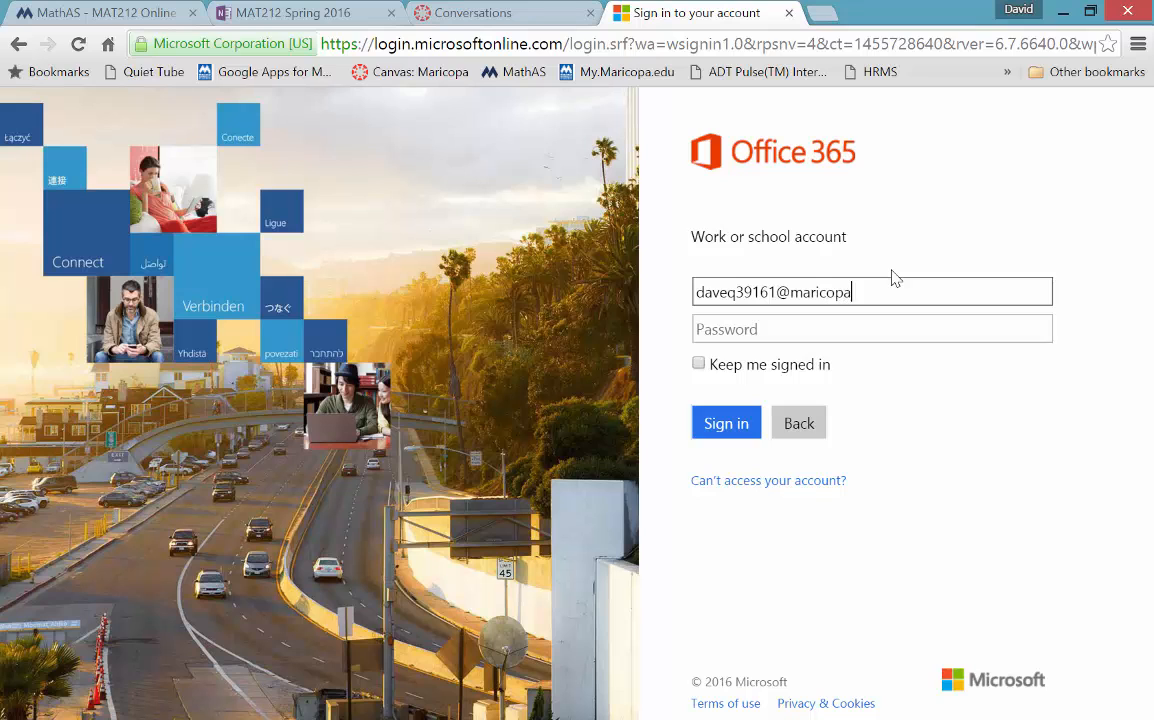
key(Tab)
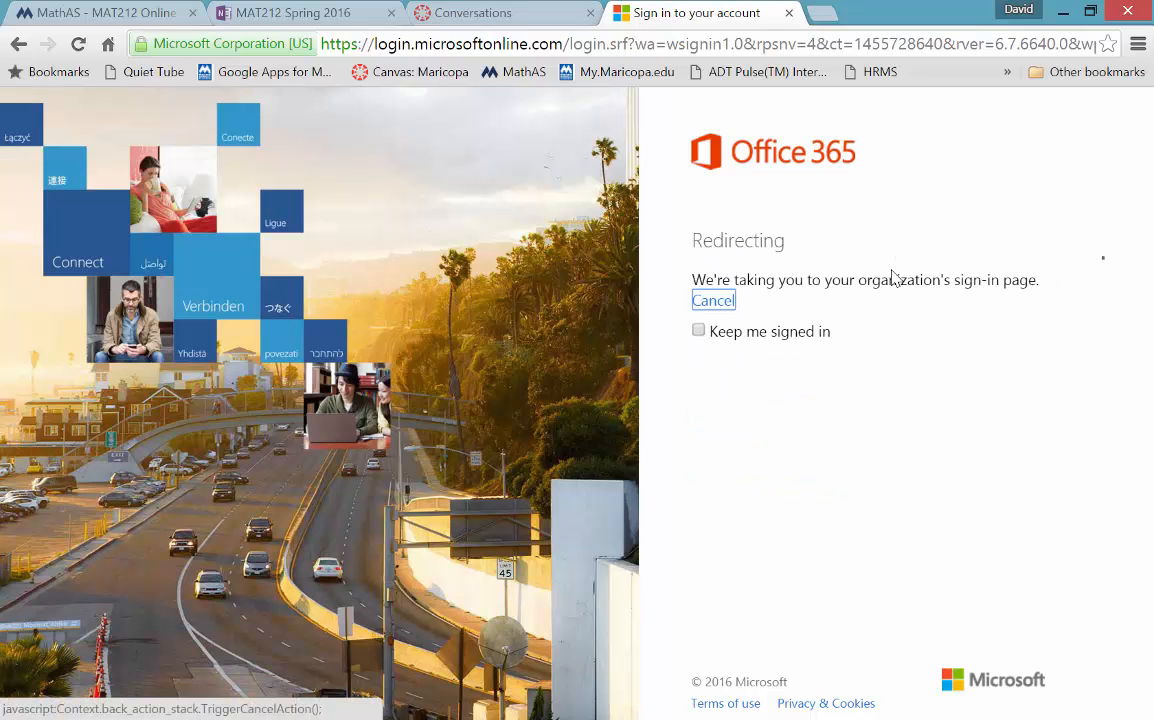
- Enter the MEID password, retyping it after the first rejected attempt, and sign in
text(•••)
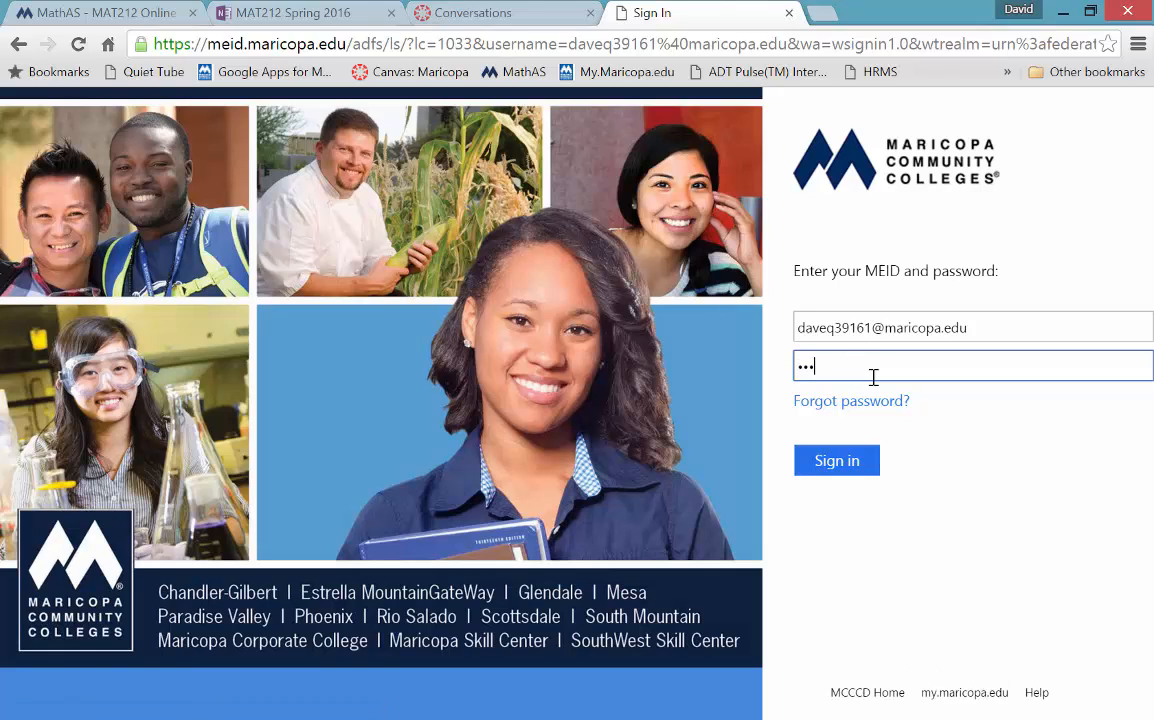
key(BackSpace)
key(BackSpace)
key(BackSpace)
text(••)
key(Return)
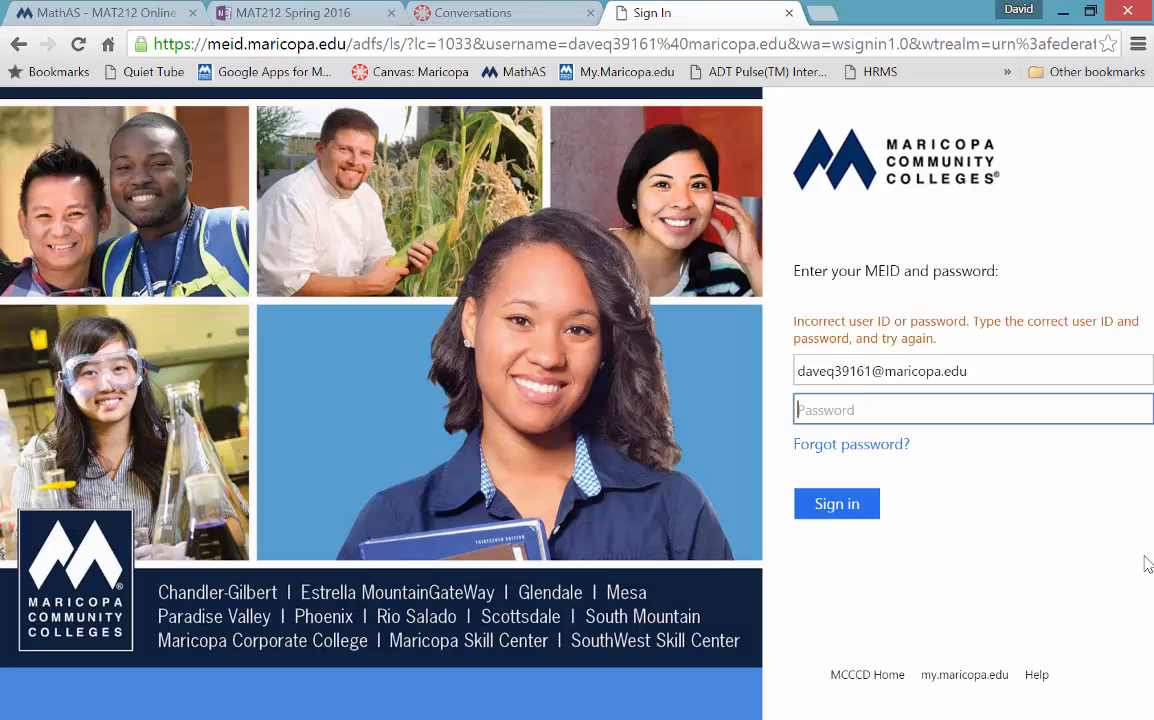
text(•••)
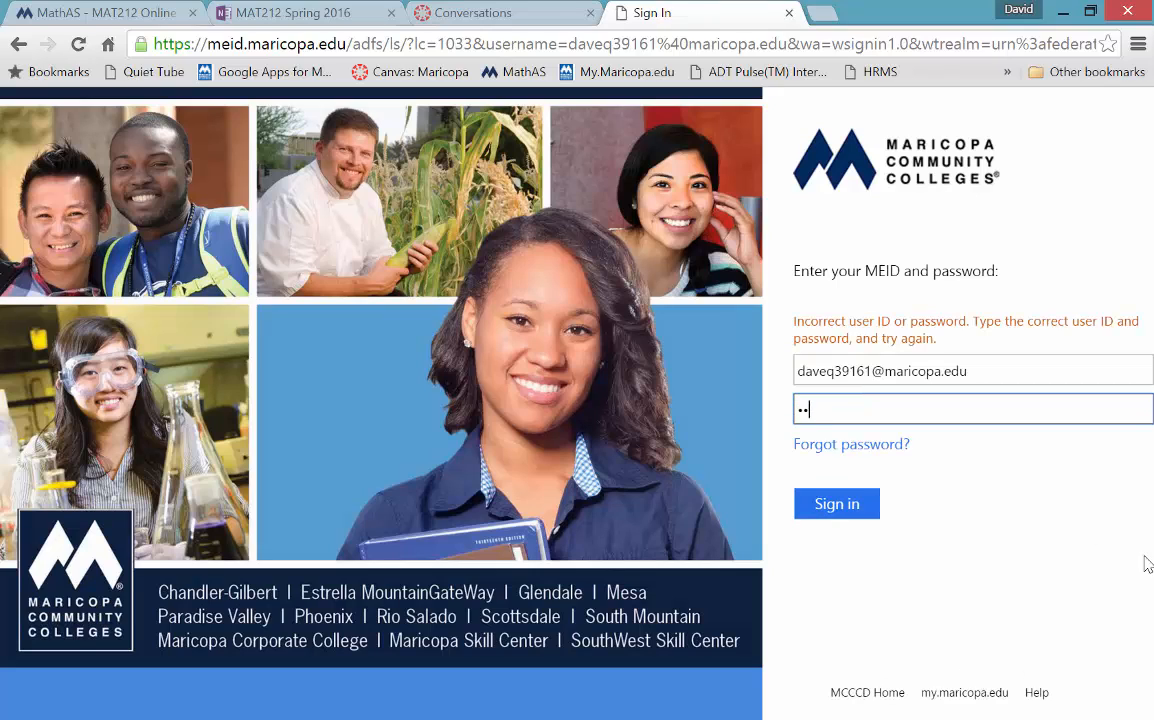
key(BackSpace)
key(BackSpace)
text(••)
key(Return)
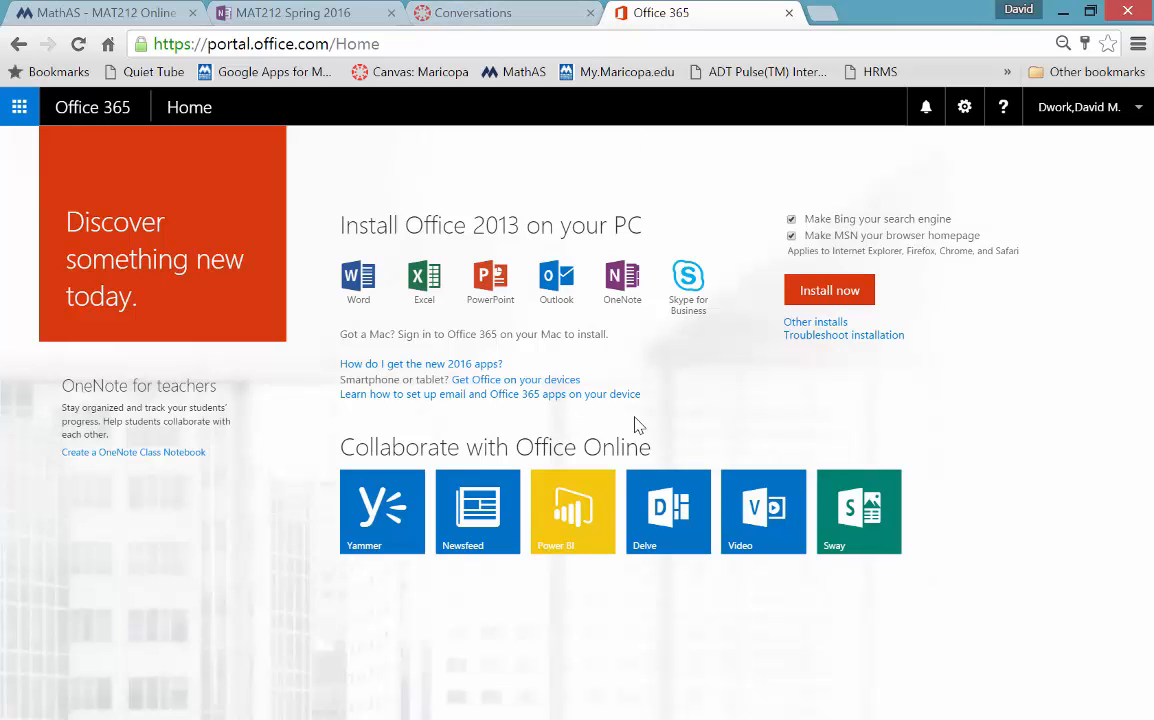
- Look over the MathAS and notebook tabs, then close the Office 365 home tab
click(300, 12)
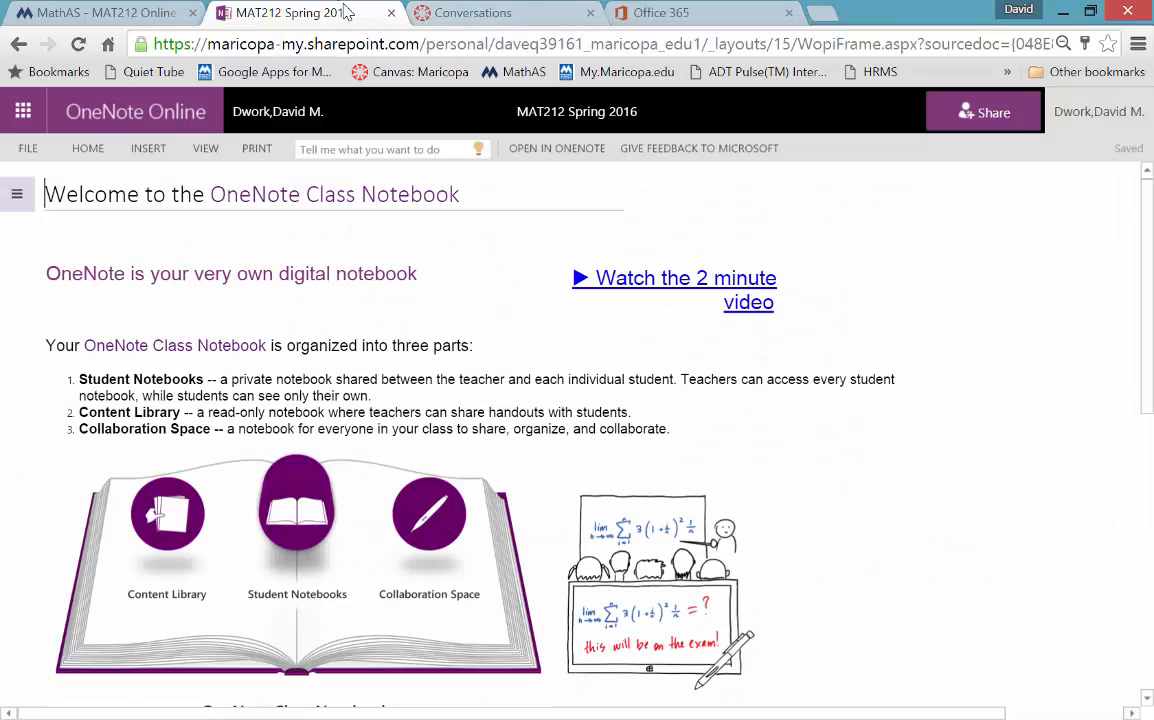
click(150, 13)
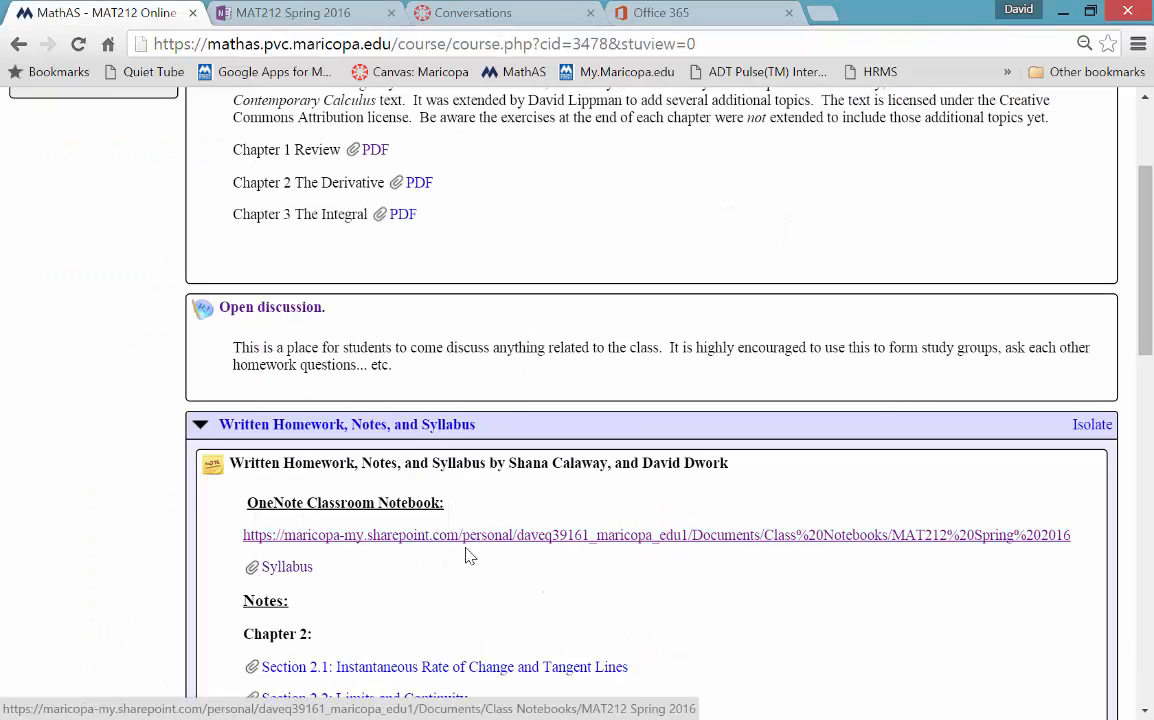
click(250, 10)
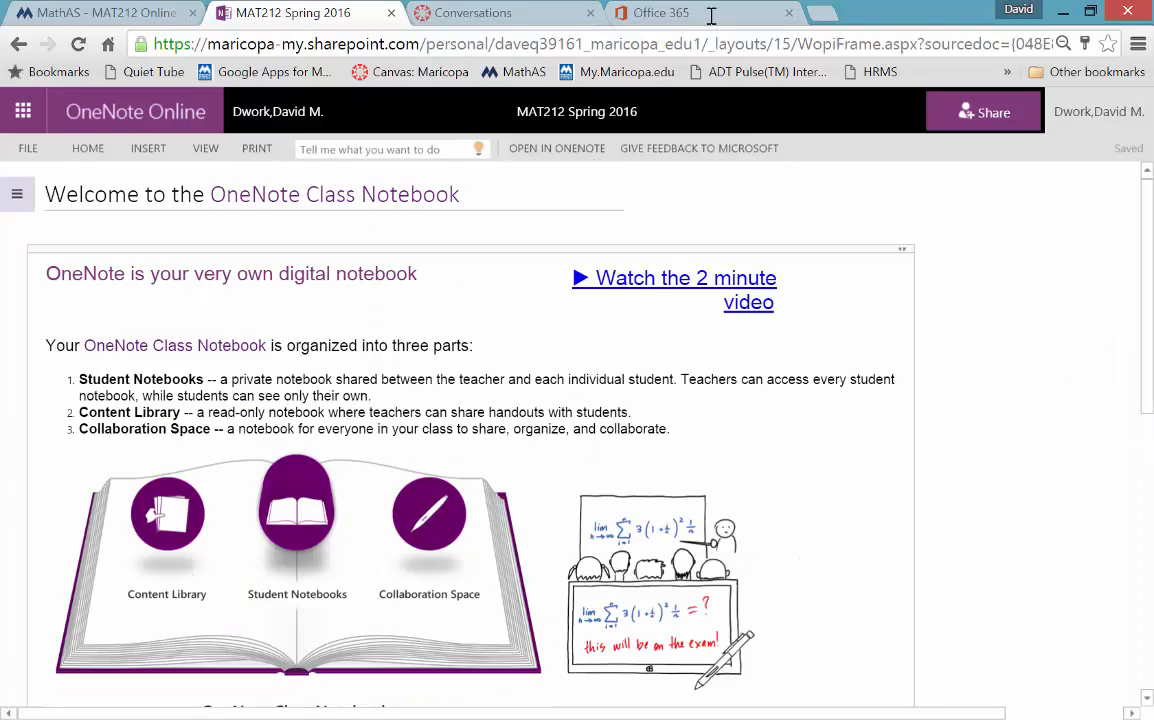
click(677, 11)
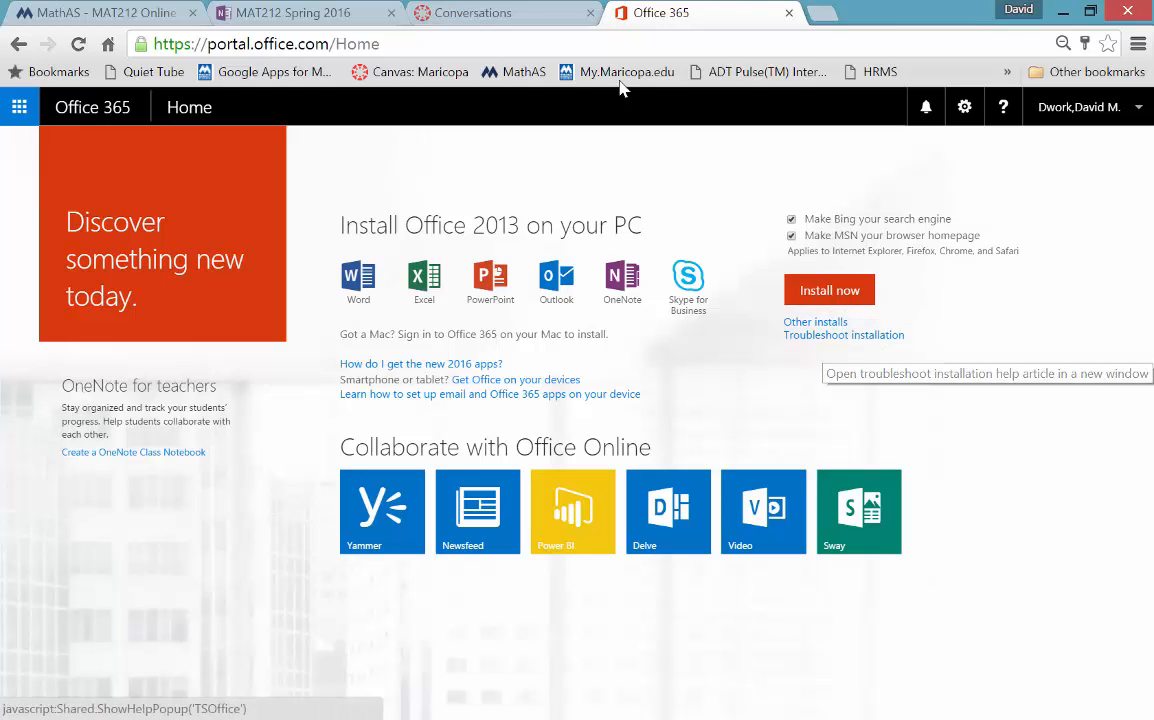
click(789, 12)
click(343, 10)
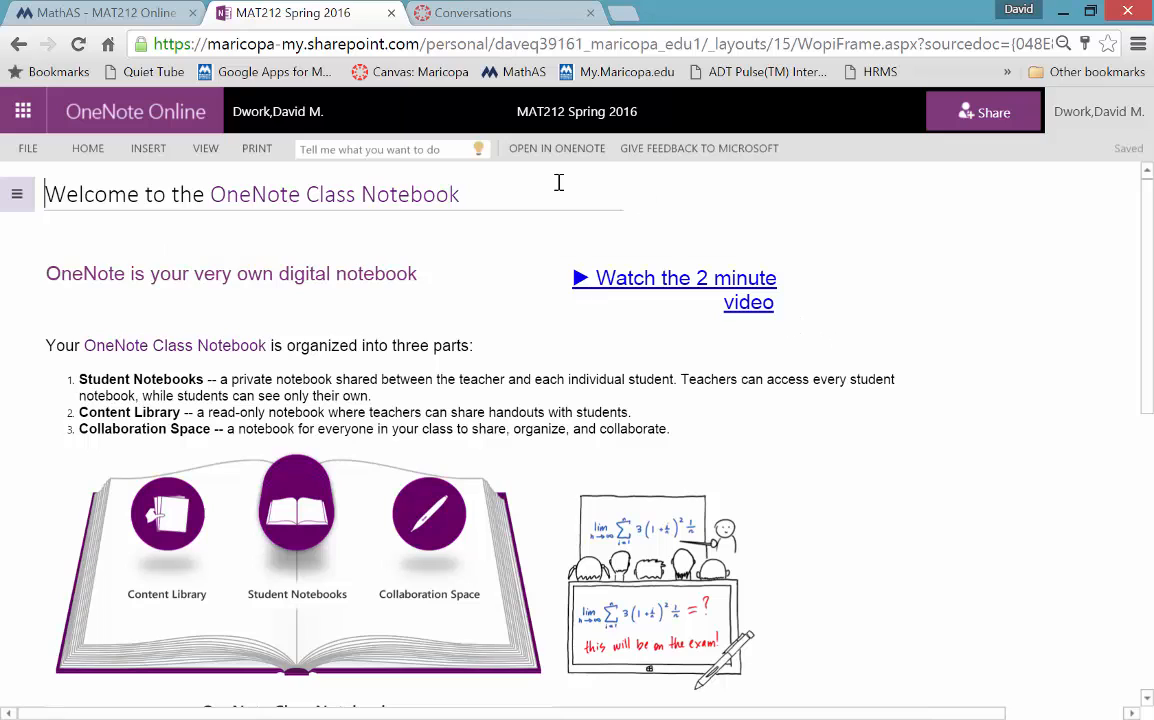
- Show the notebook navigation pane and choose Open in OneNote for the desktop app
click(17, 194)
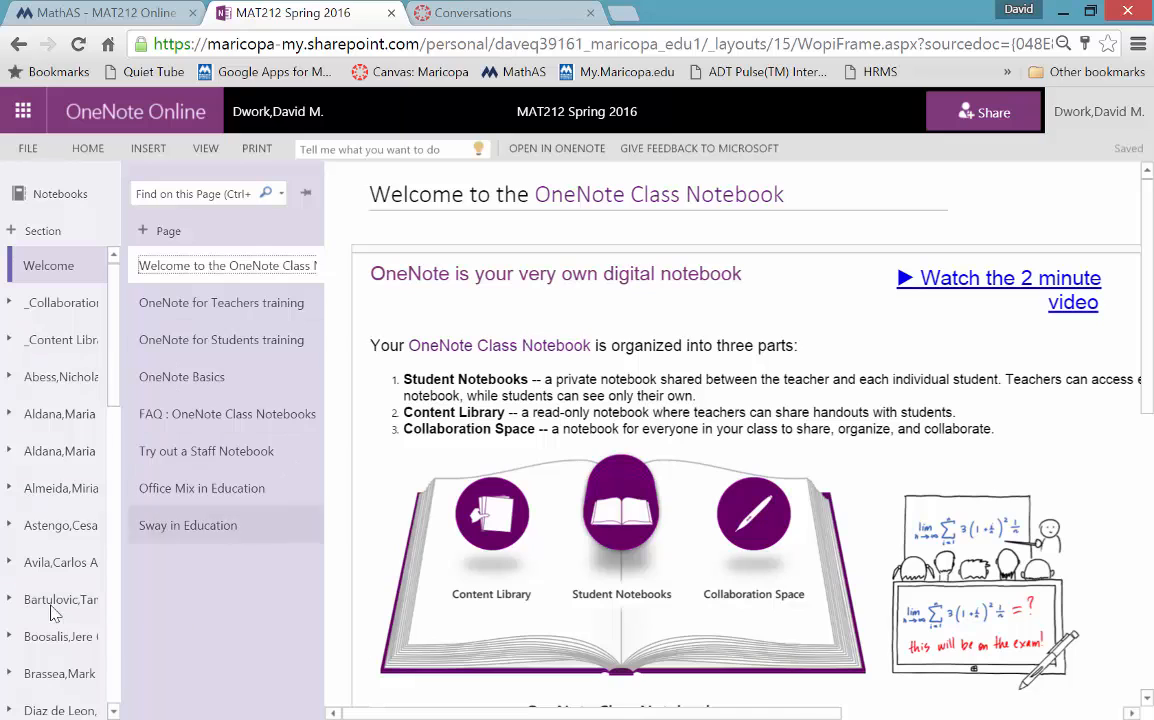
click(1000, 213)
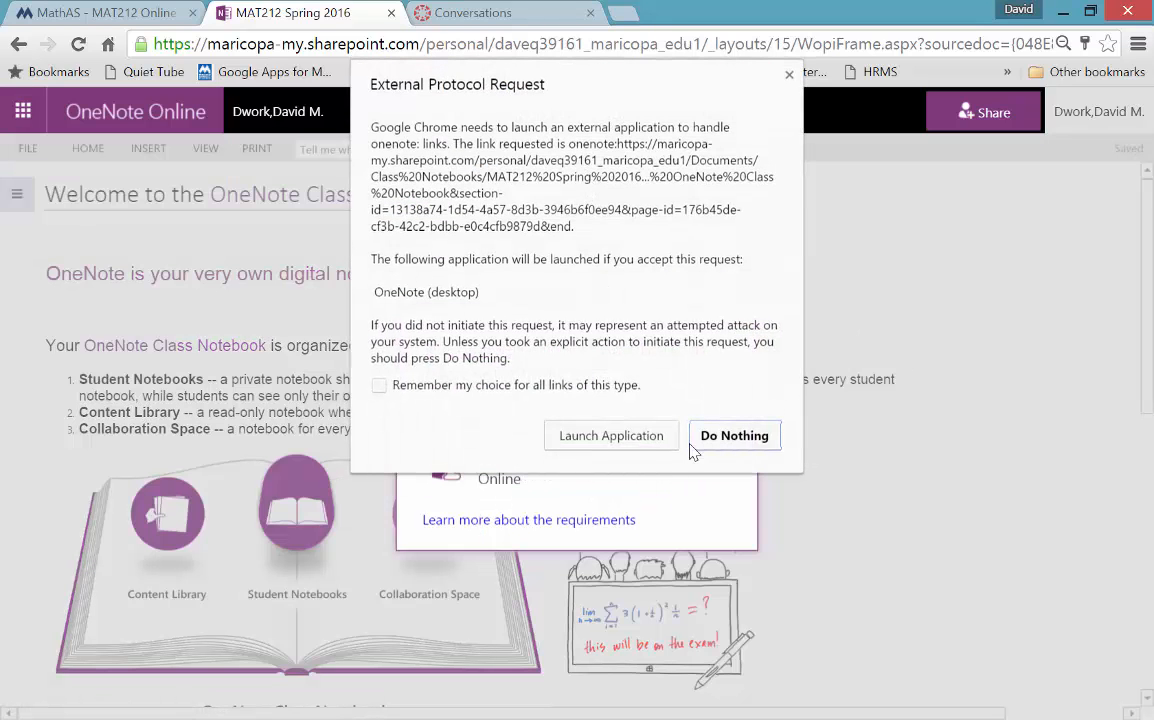
- Launch the MAT212 notebook in desktop OneNote, restore the window, and show its sections and pages
click(645, 441)
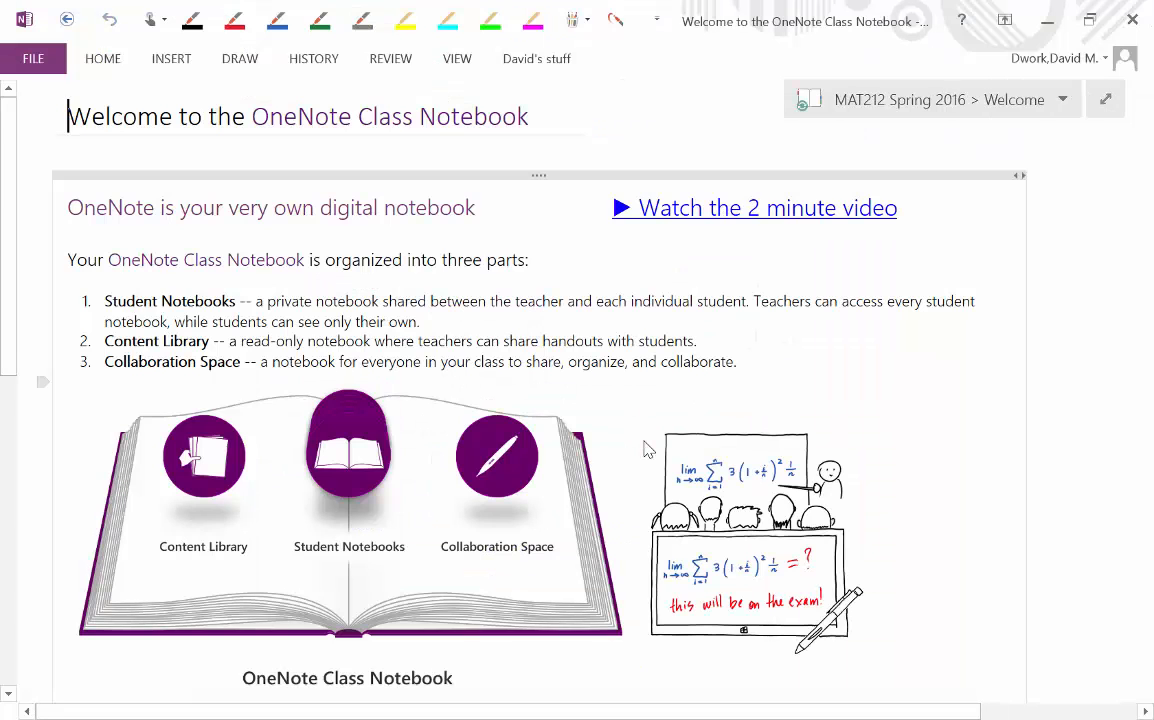
mouse_move(584, 718)
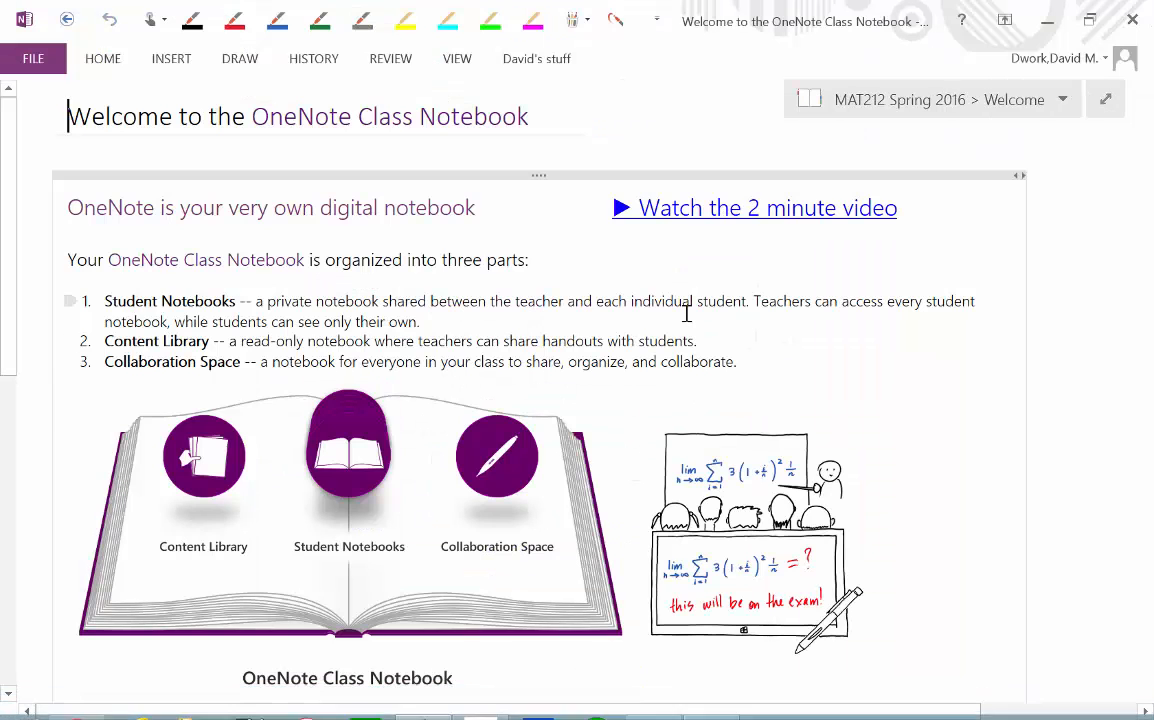
click(1050, 17)
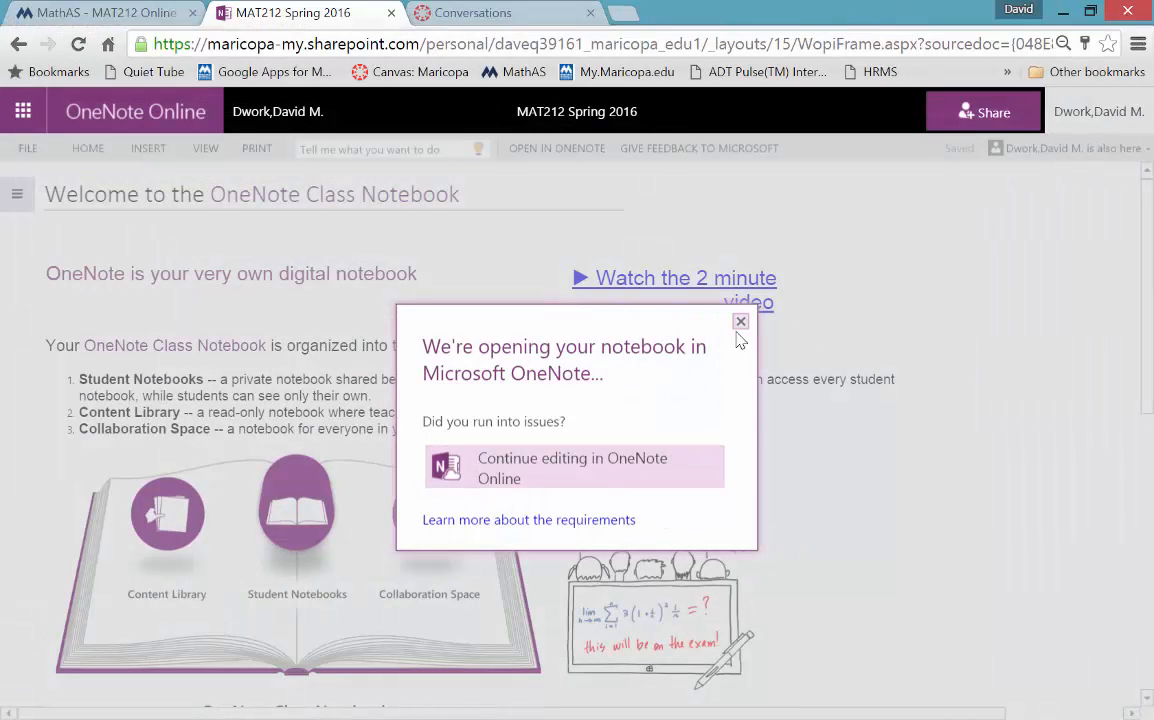
click(739, 318)
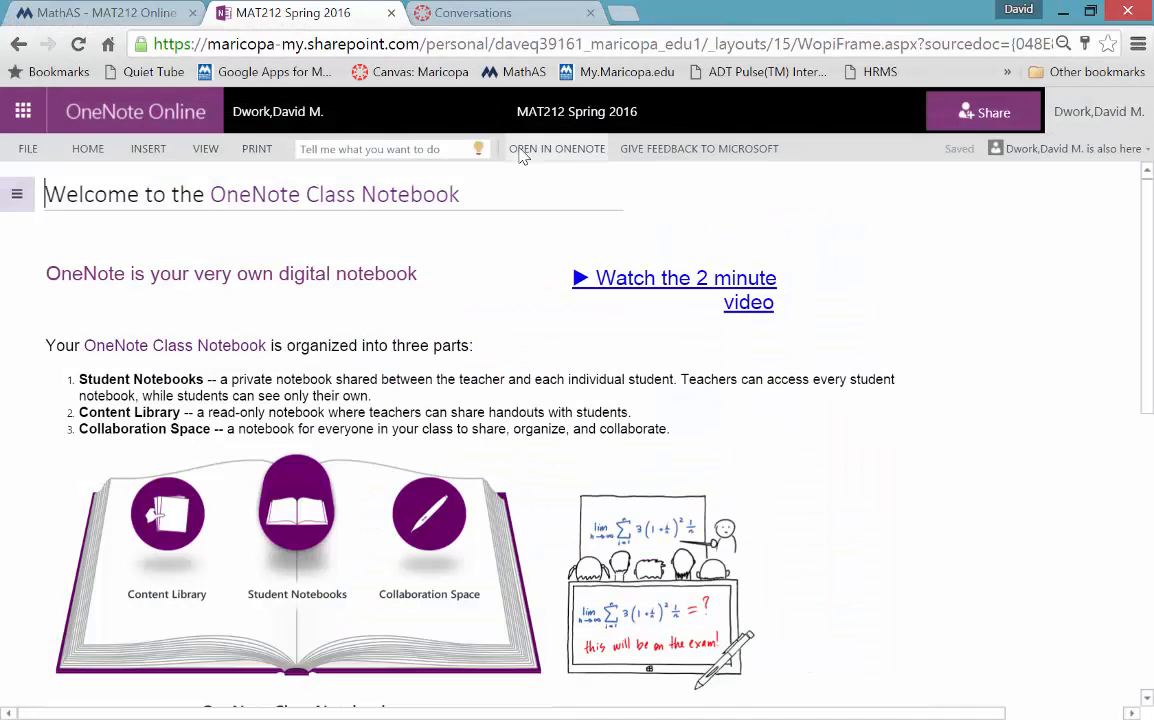
click(520, 148)
click(610, 436)
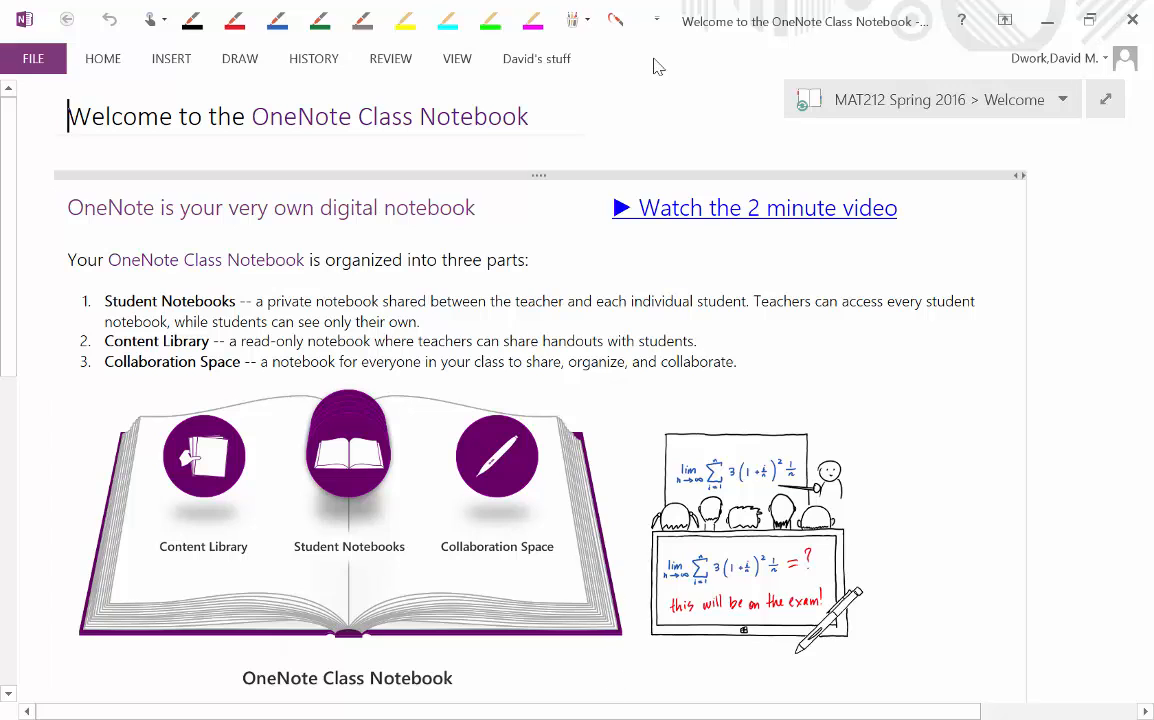
drag(655, 22, 634, 2)
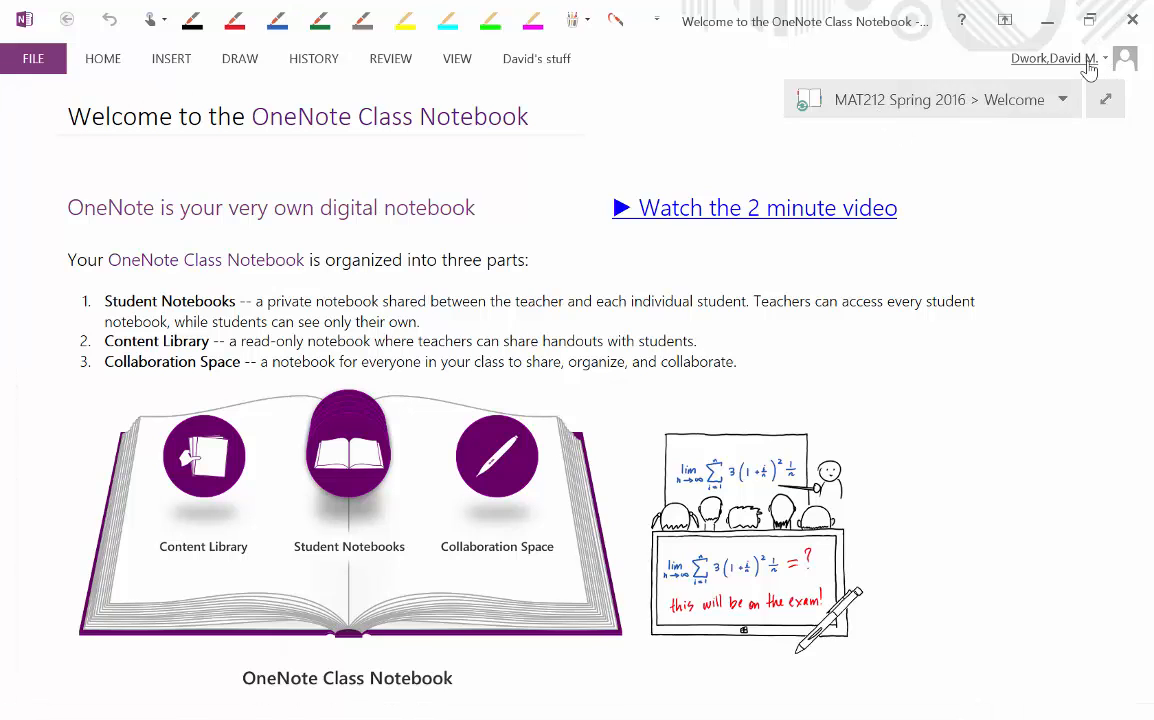
click(1105, 99)
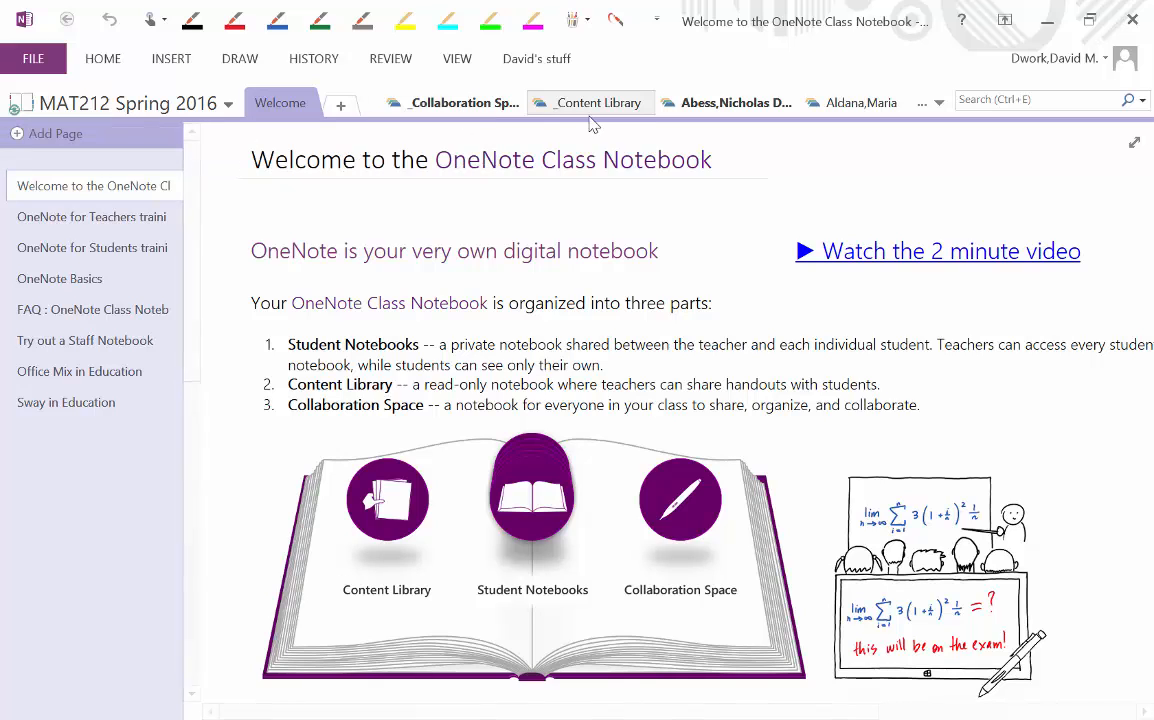
- Pick the student's notebook from the section-tab overflow list to reach its Quizzes section
click(938, 102)
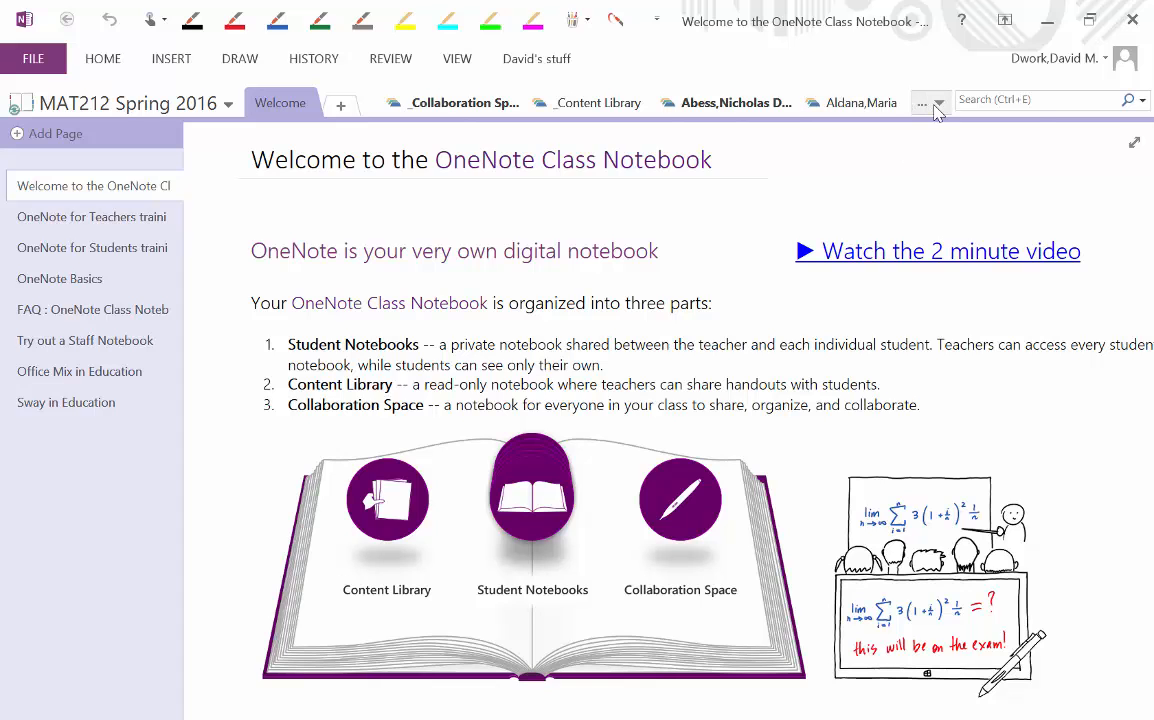
click(938, 101)
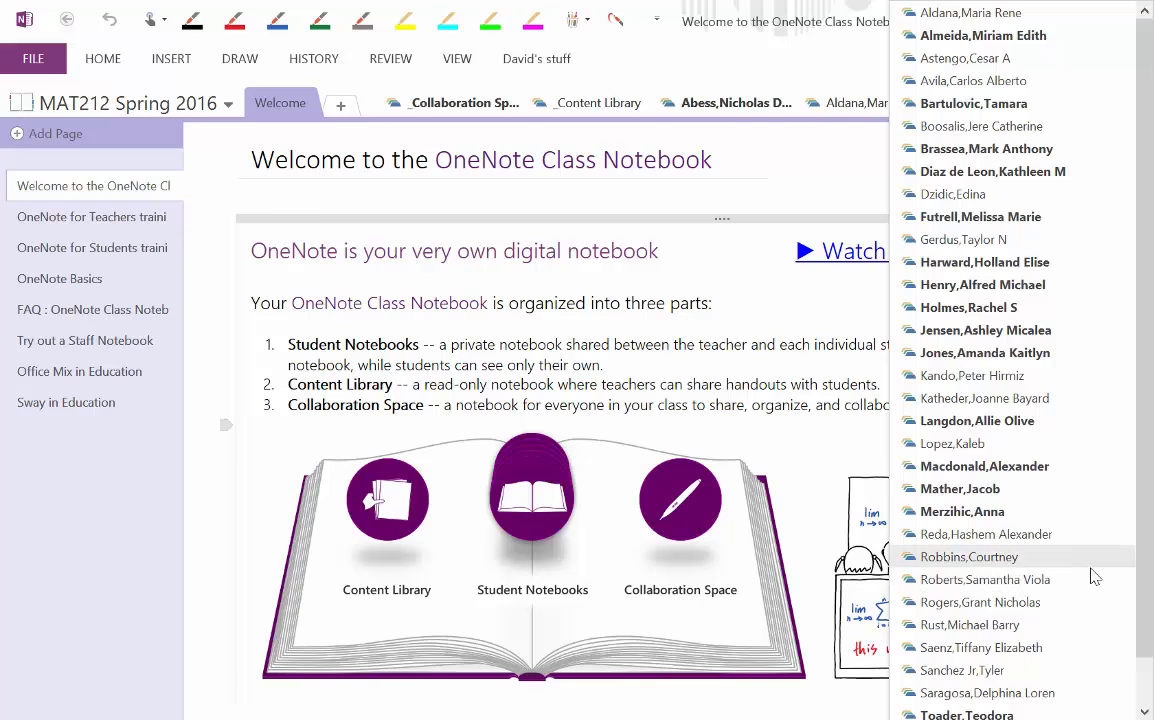
click(1012, 580)
- Delete the two unavailable Untitled pages from the Quizzes section
click(93, 245)
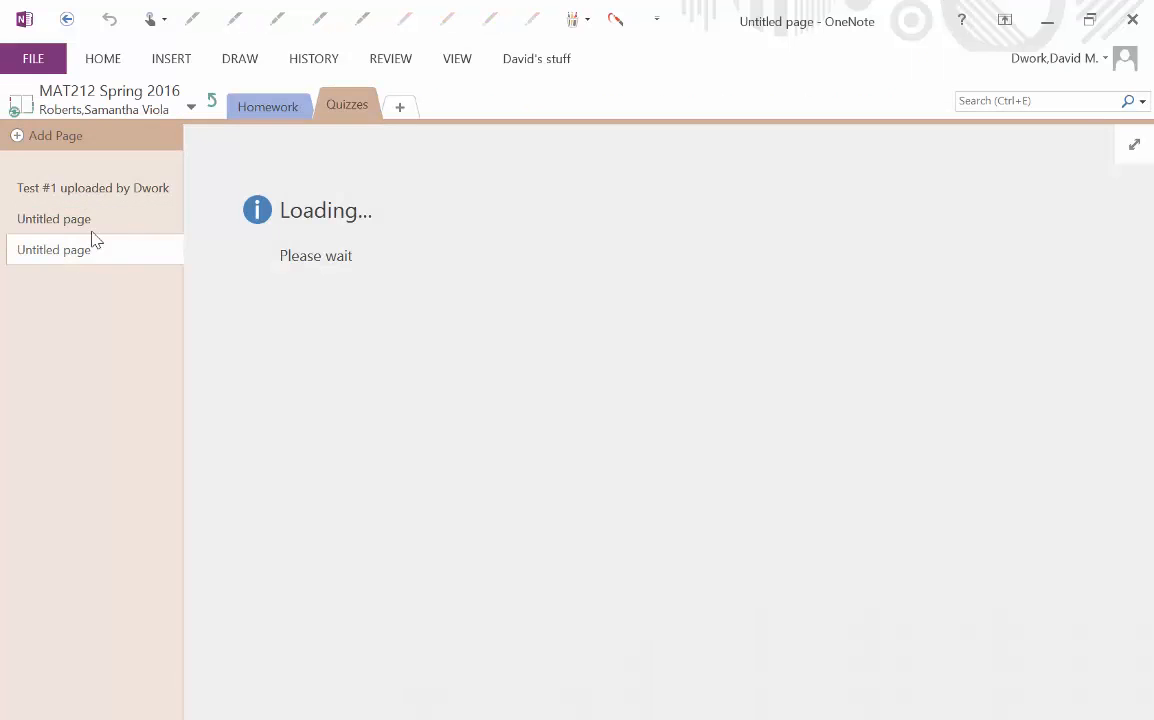
click(85, 218)
click(89, 252)
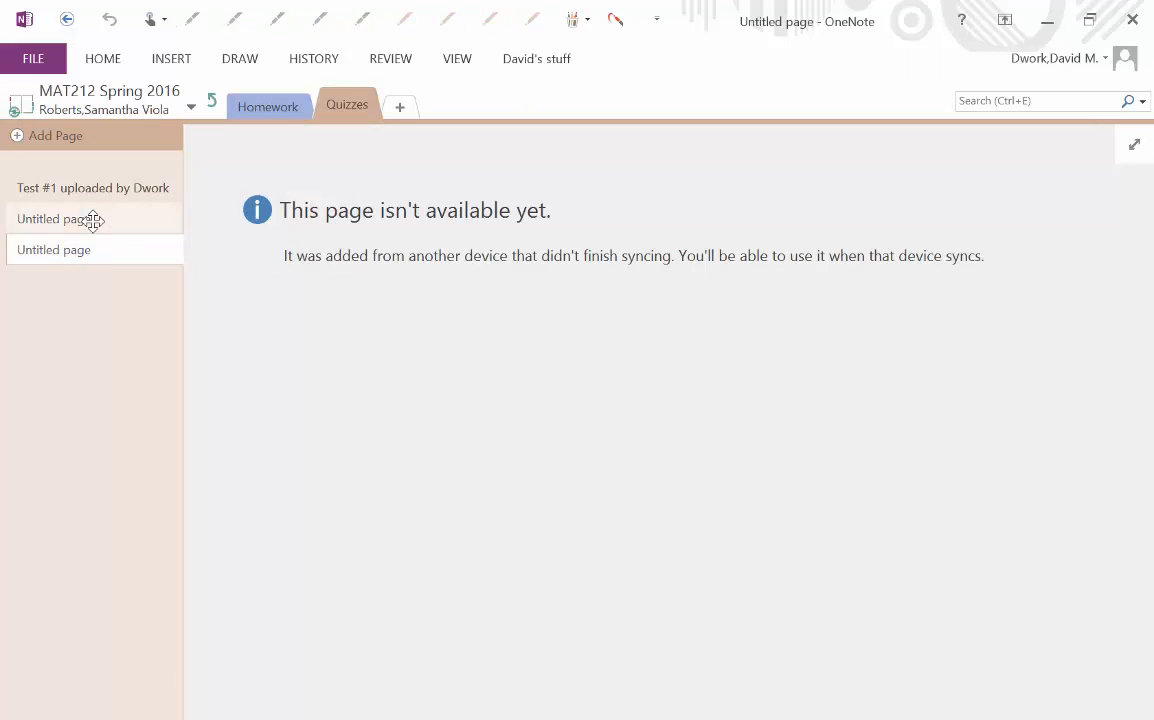
right_click(93, 219)
click(185, 262)
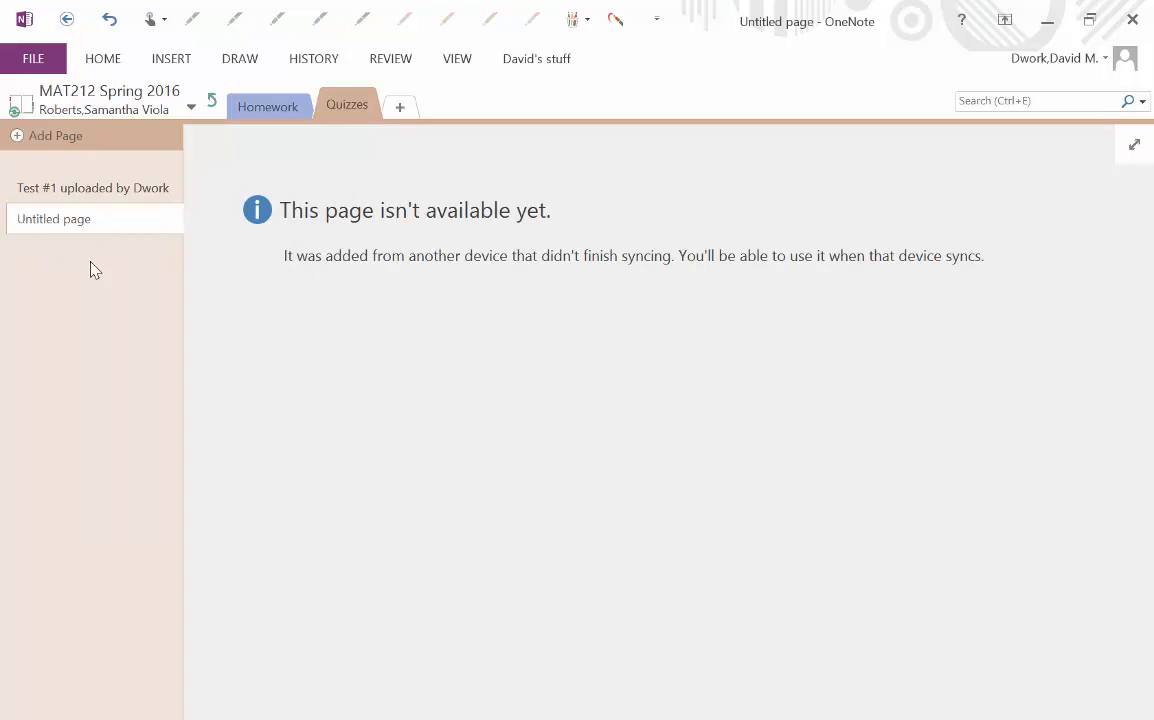
click(116, 216)
right_click(116, 219)
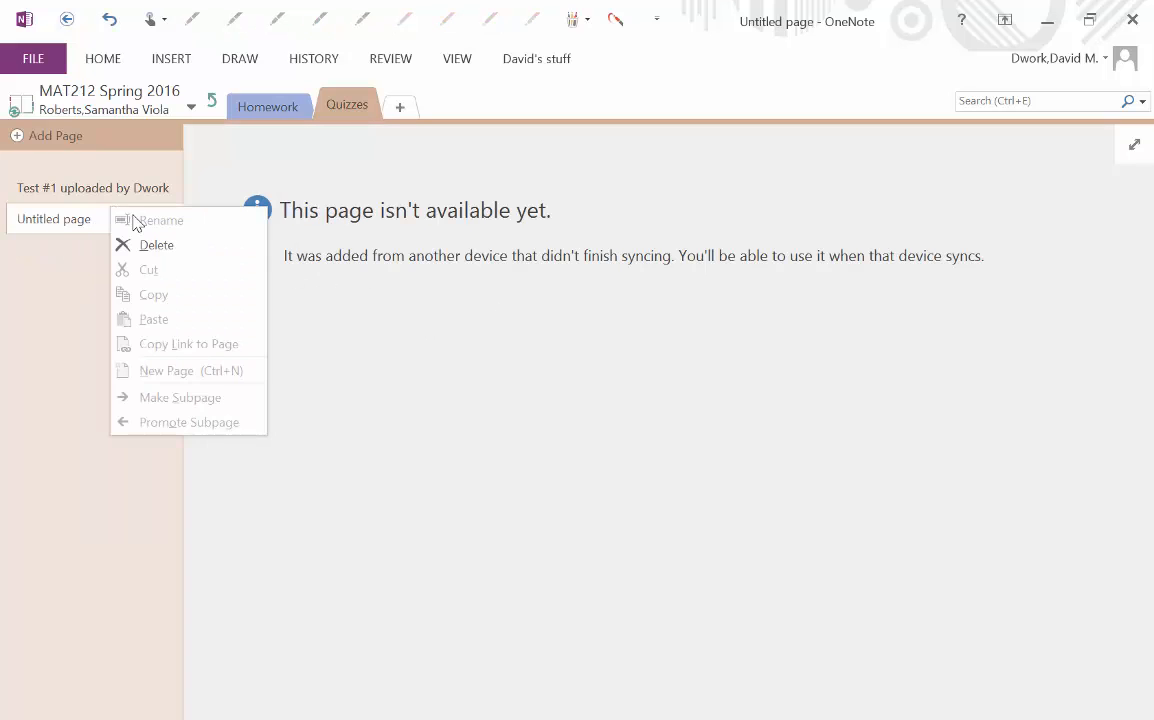
click(173, 246)
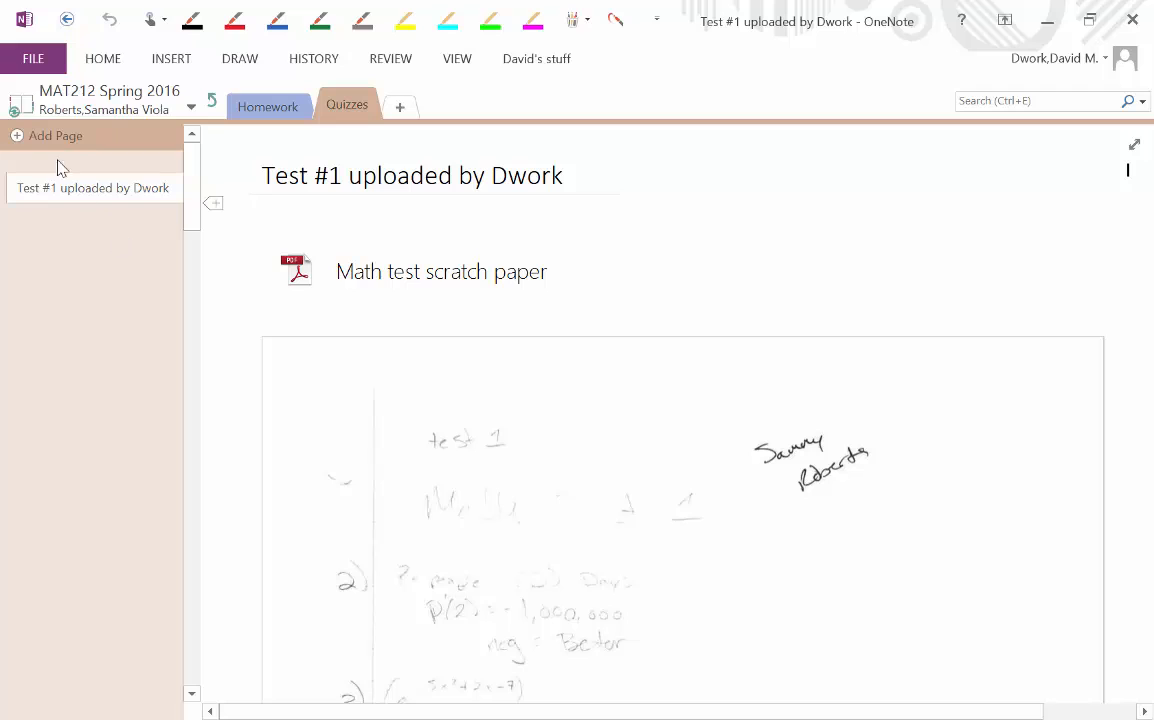
- Add a new Quizzes page titled 'Test #1 work'
click(58, 140)
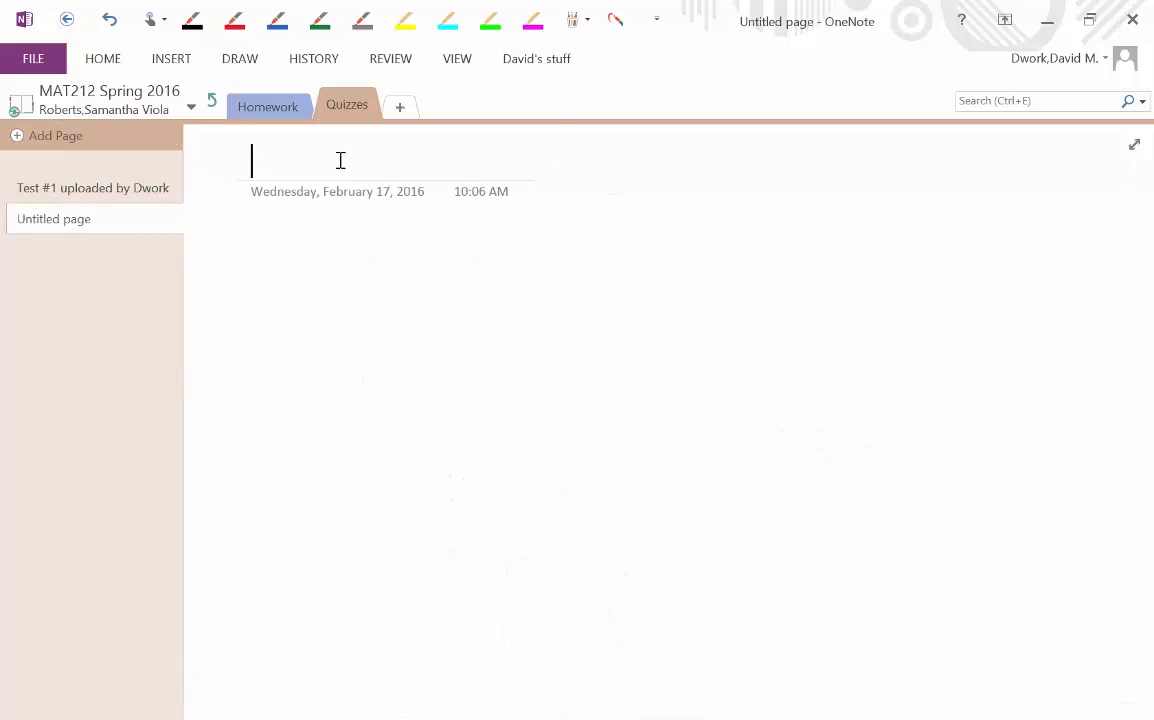
text(Test #1 wor)
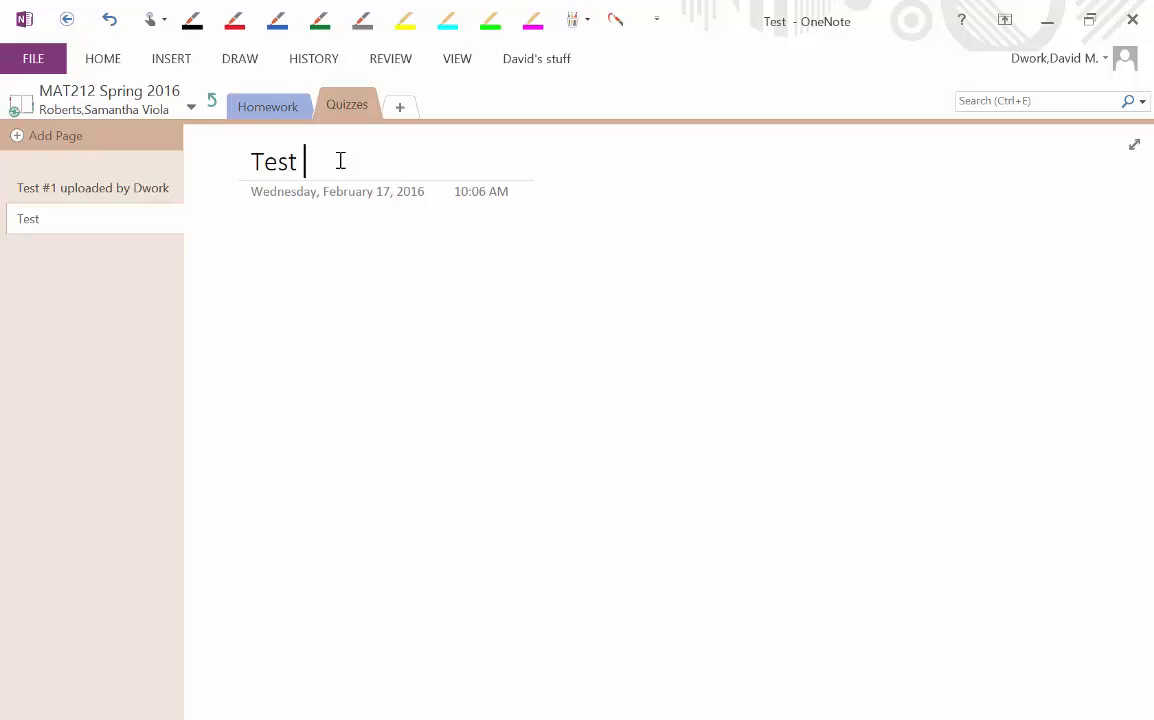
text(k)
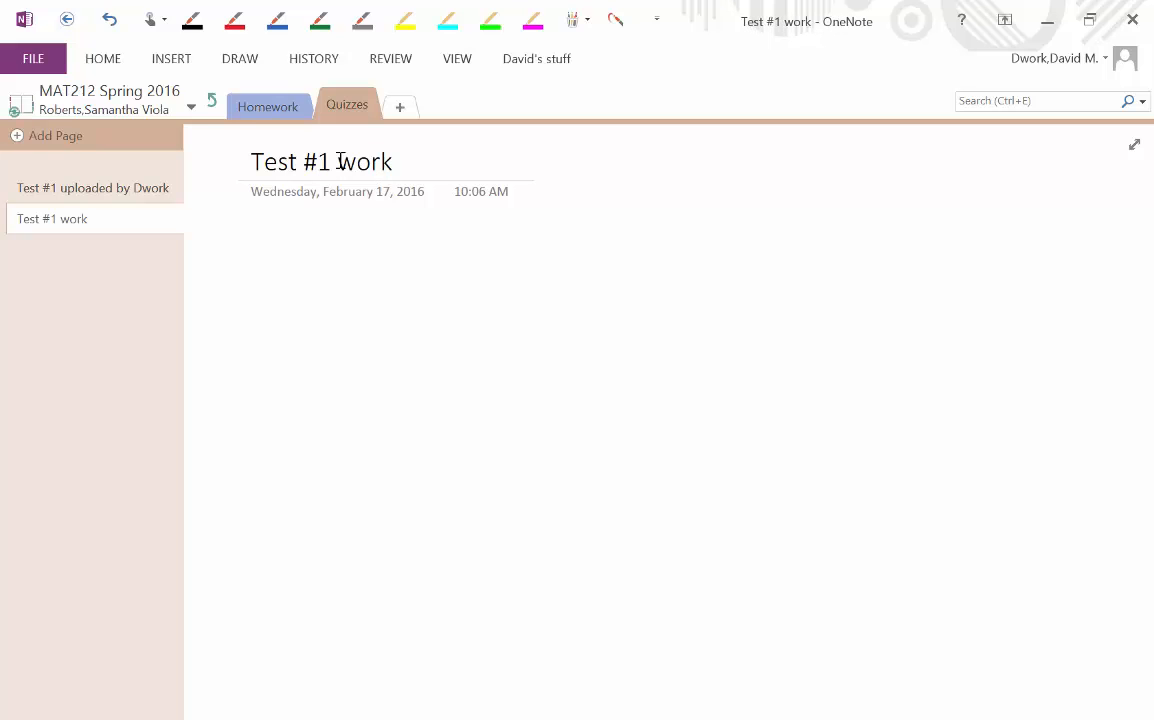
drag(742, 15, 812, 179)
- Dock OneNote right and drop 'Math test scratch paper (1).pdf' onto the page as a printout
drag(889, 17, 1058, 13)
click(1066, 12)
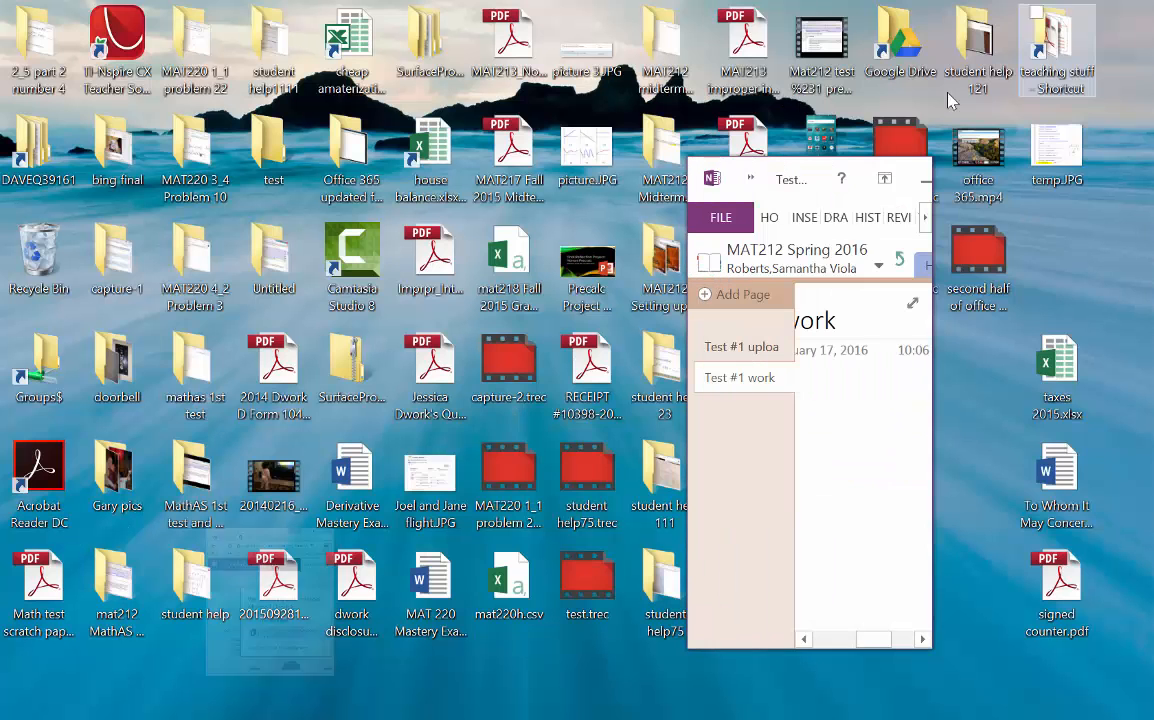
drag(735, 165, 1152, 165)
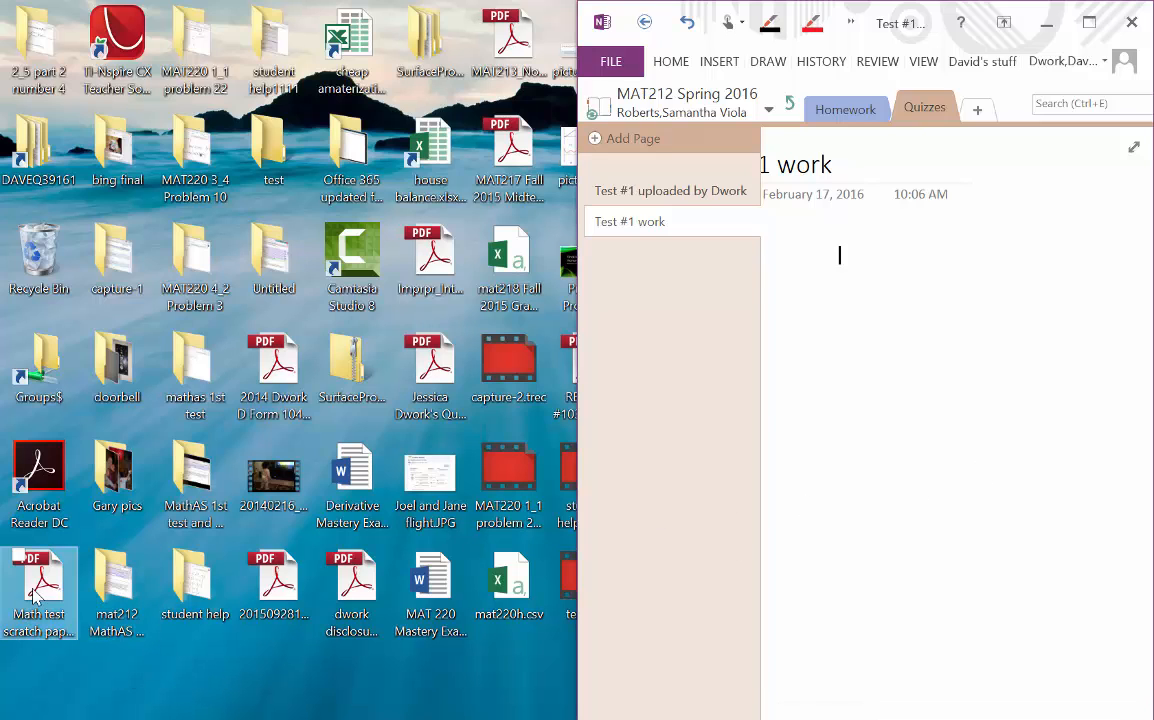
click(52, 612)
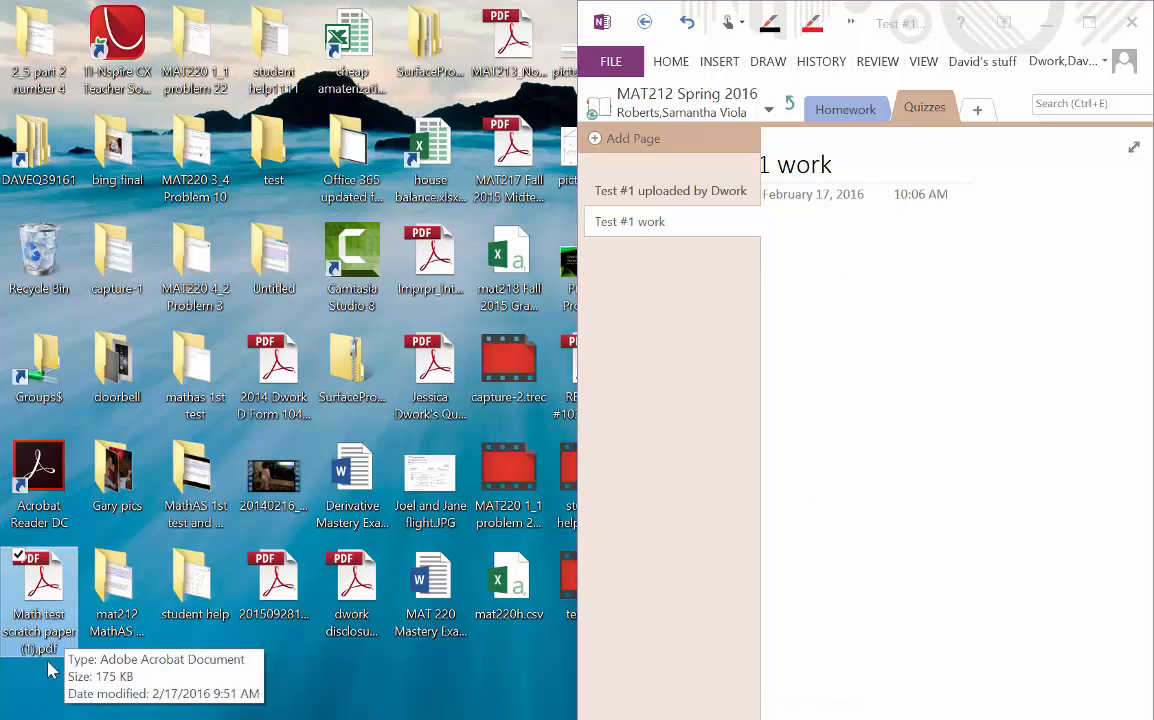
drag(45, 600, 899, 427)
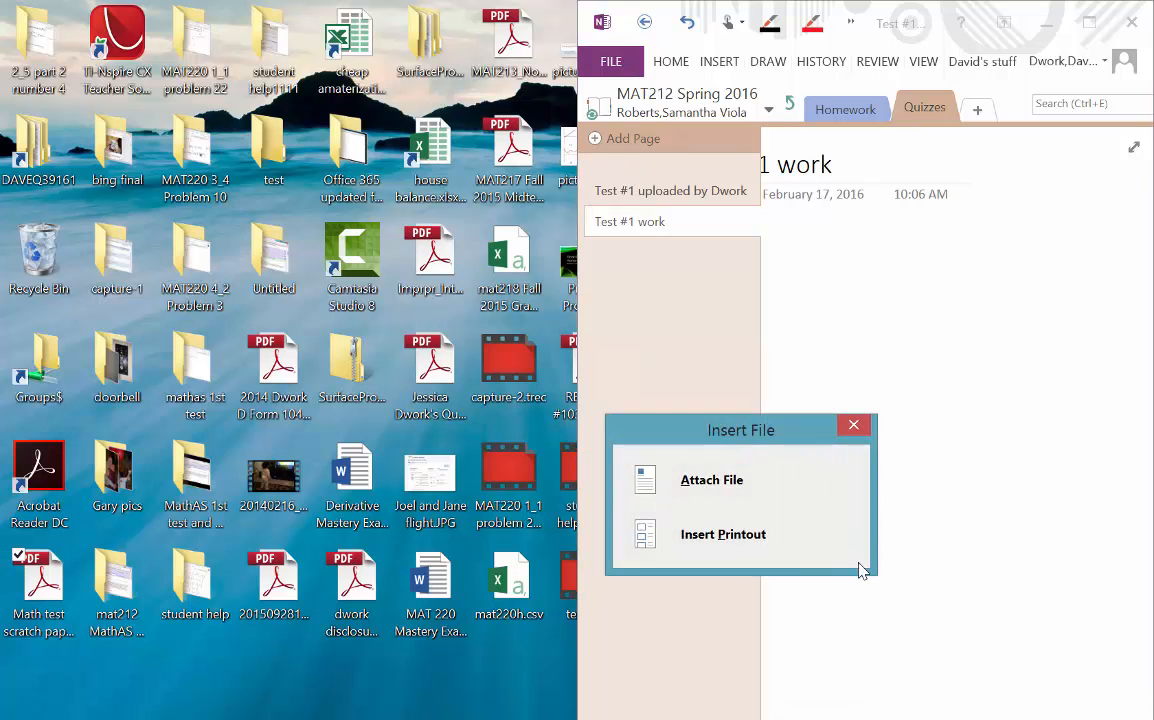
click(745, 538)
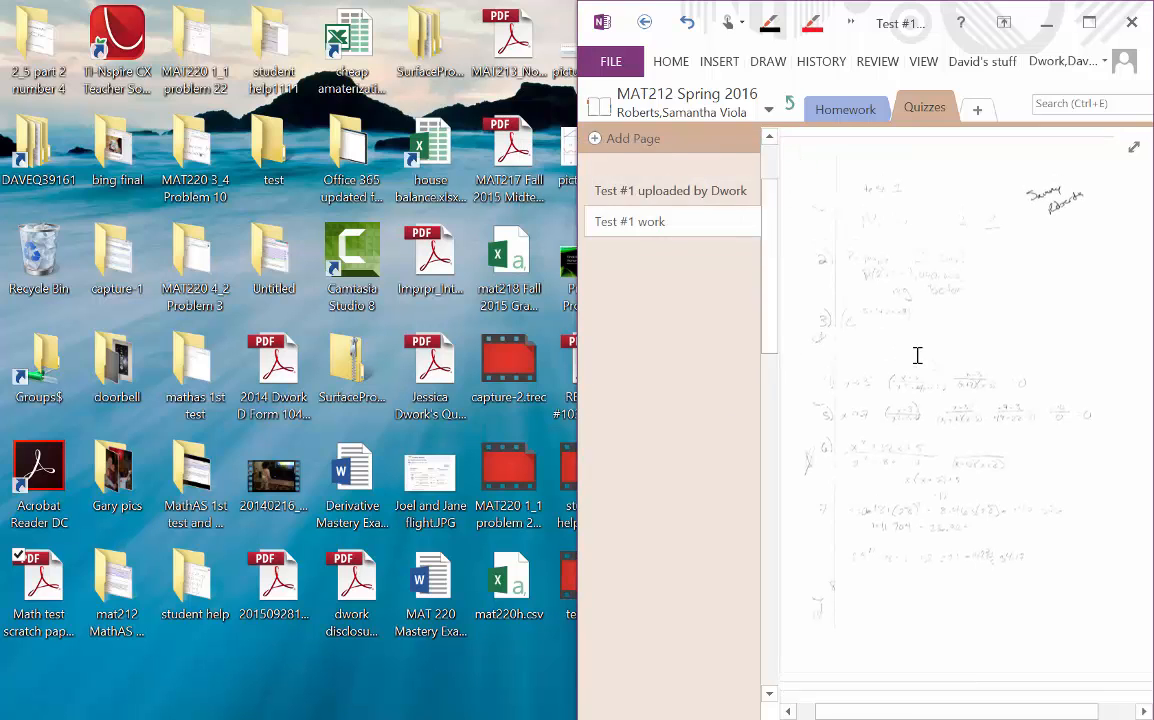
- Maximize OneNote and run Sync This Notebook Now on the student's notebook
drag(805, 40, 678, 3)
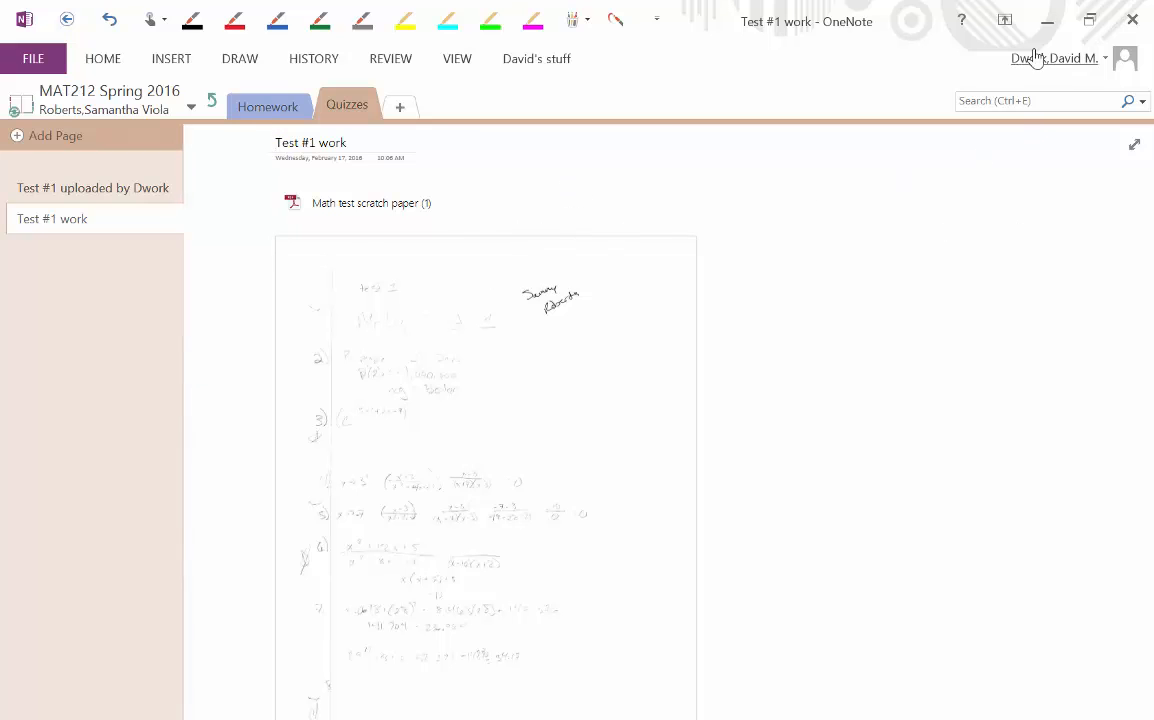
right_click(637, 215)
key(Escape)
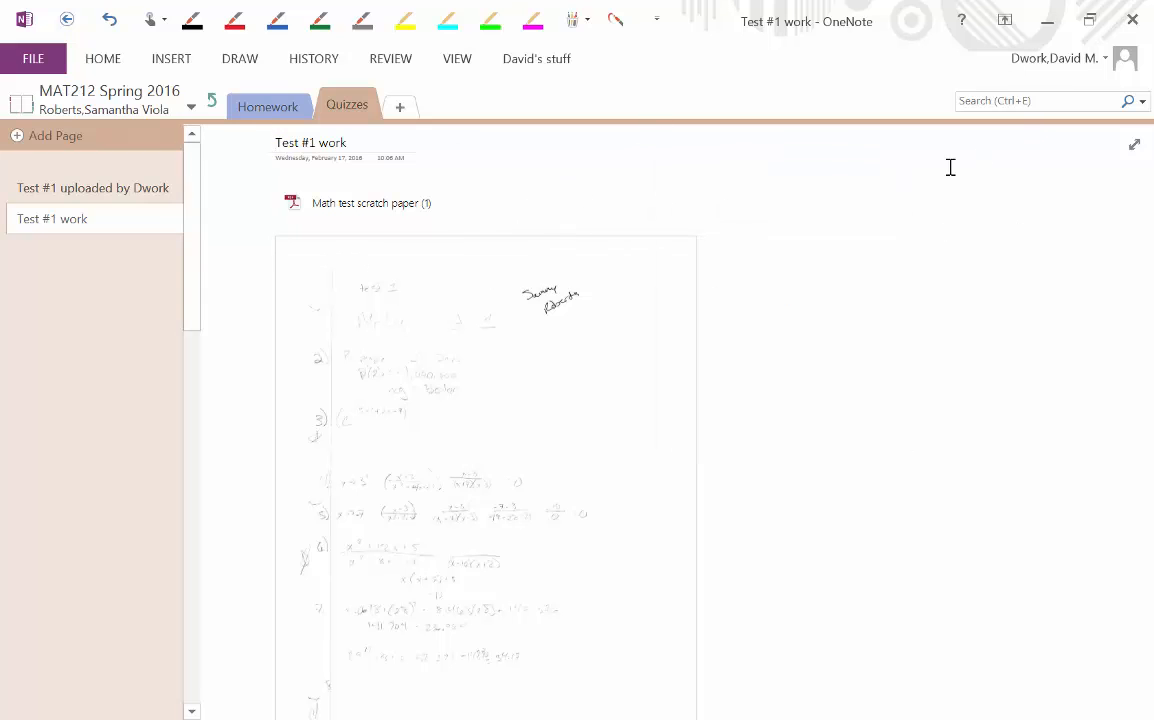
right_click(169, 97)
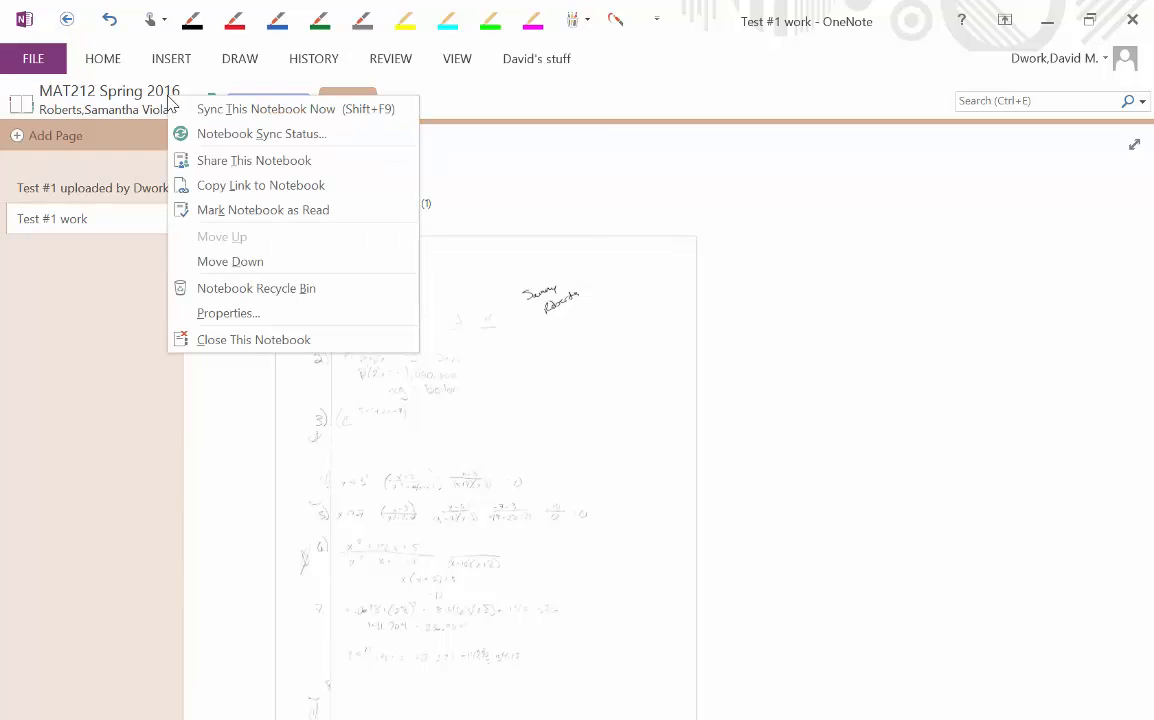
click(240, 110)
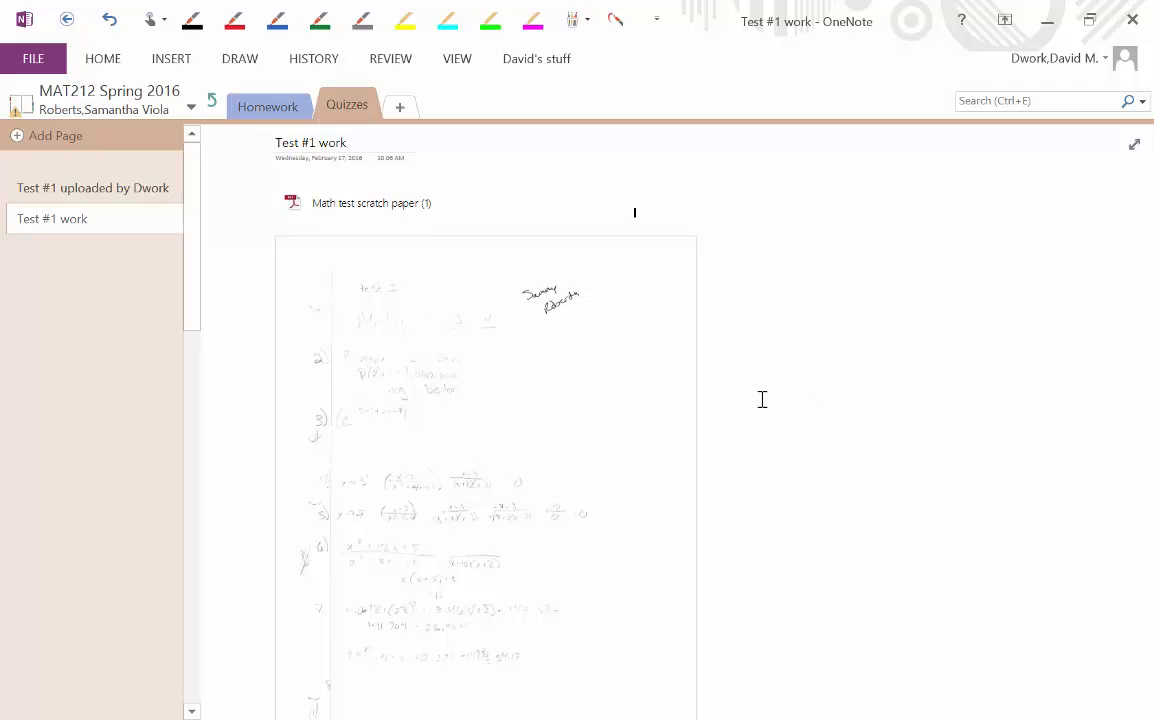
- Review the notebook's sync status, then close the status window
right_click(14, 110)
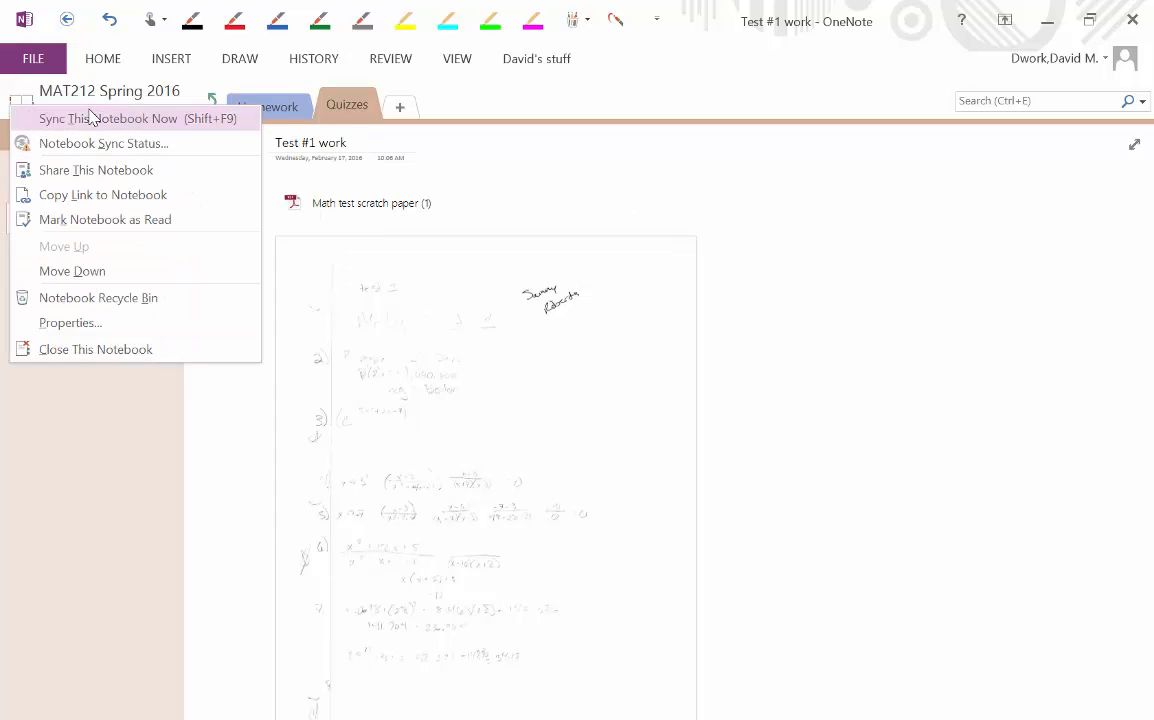
click(104, 144)
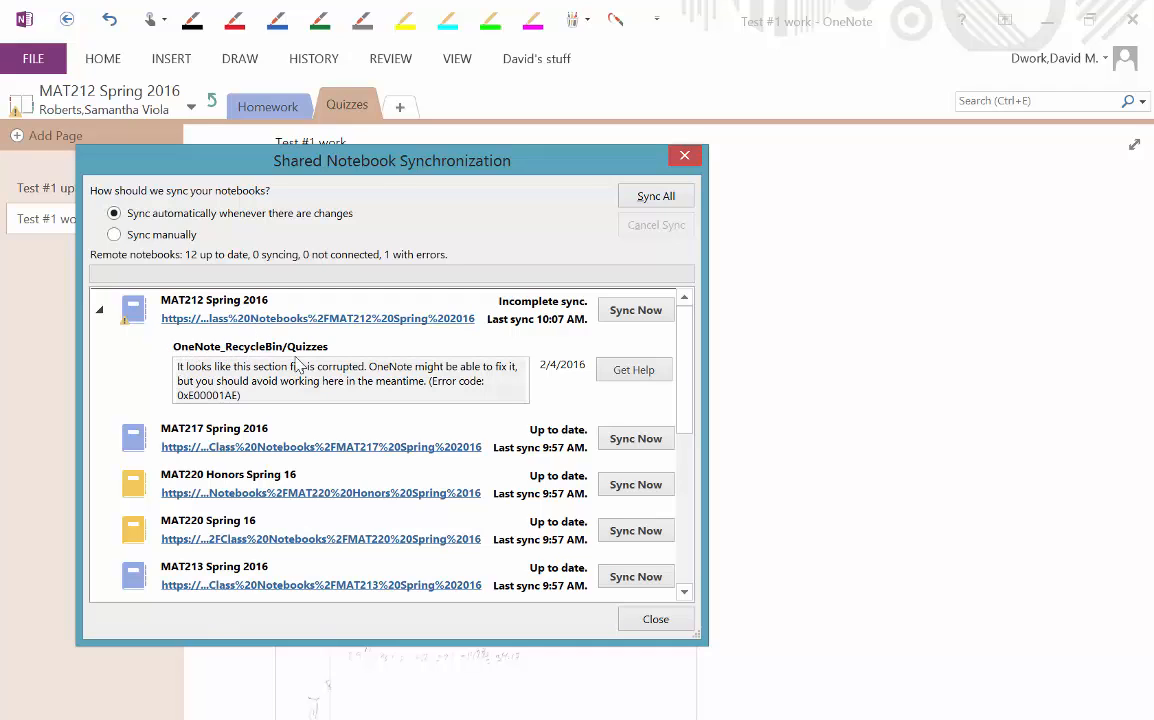
click(684, 155)
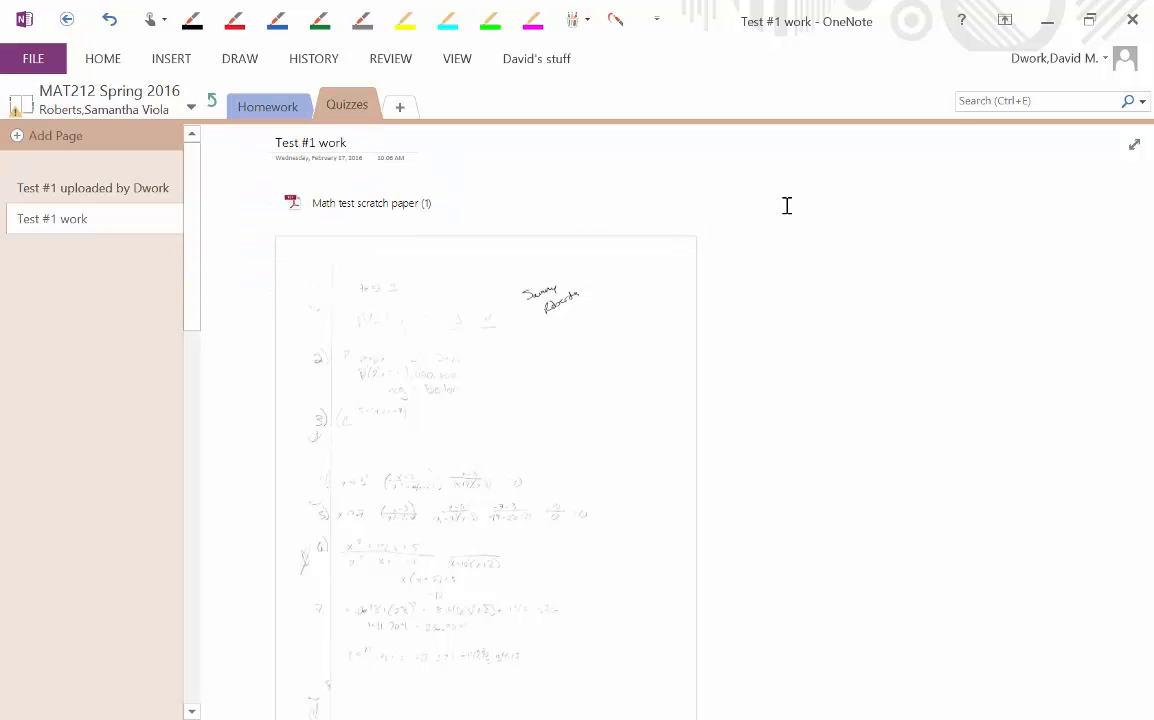
- Close desktop OneNote and return to the maximized browser, dismissing the notebook-opening notice
click(1132, 19)
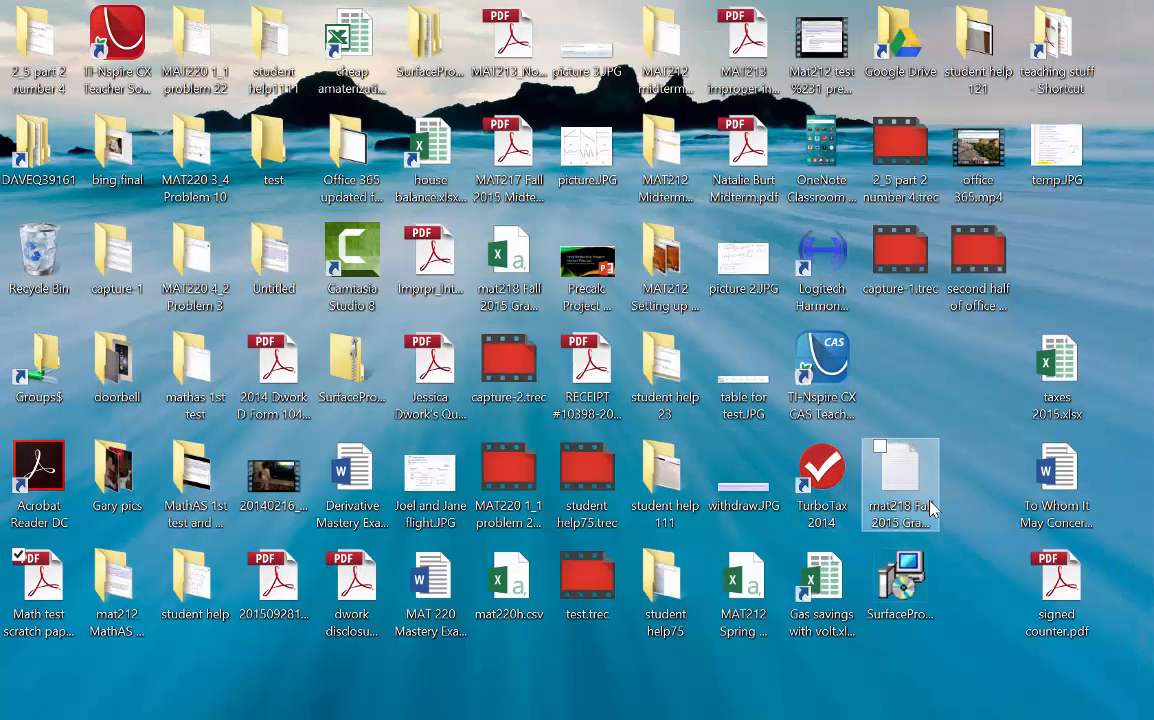
mouse_move(246, 717)
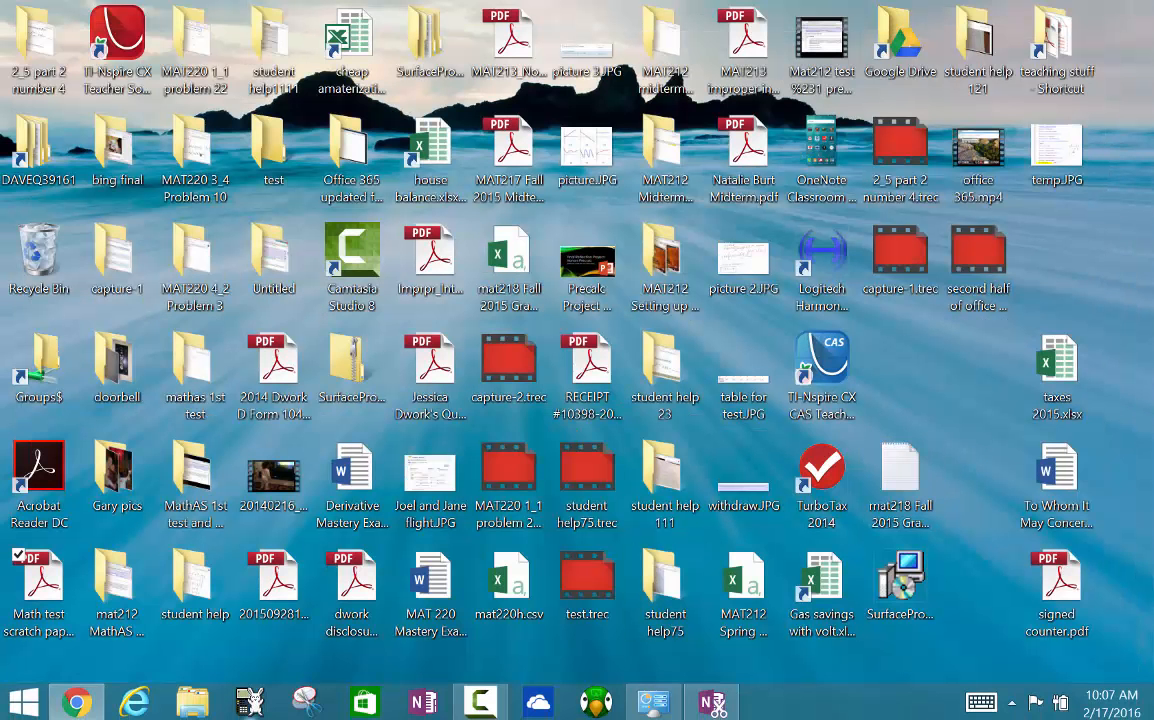
click(88, 710)
double_click(869, 18)
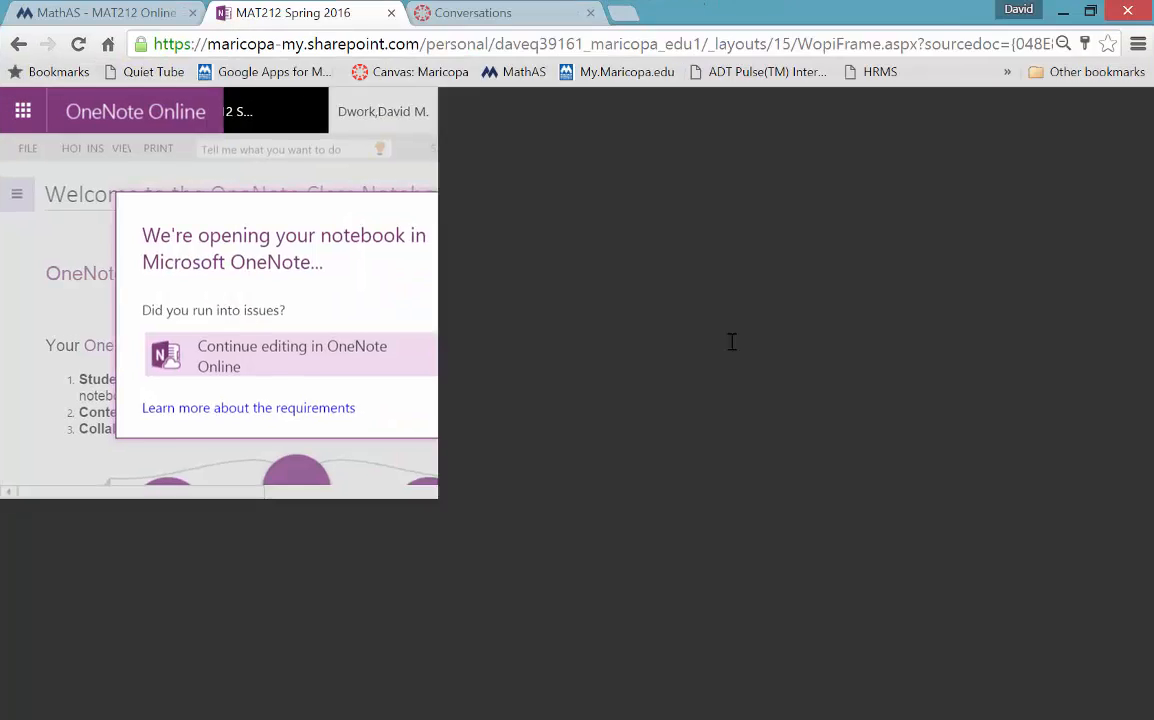
click(742, 325)
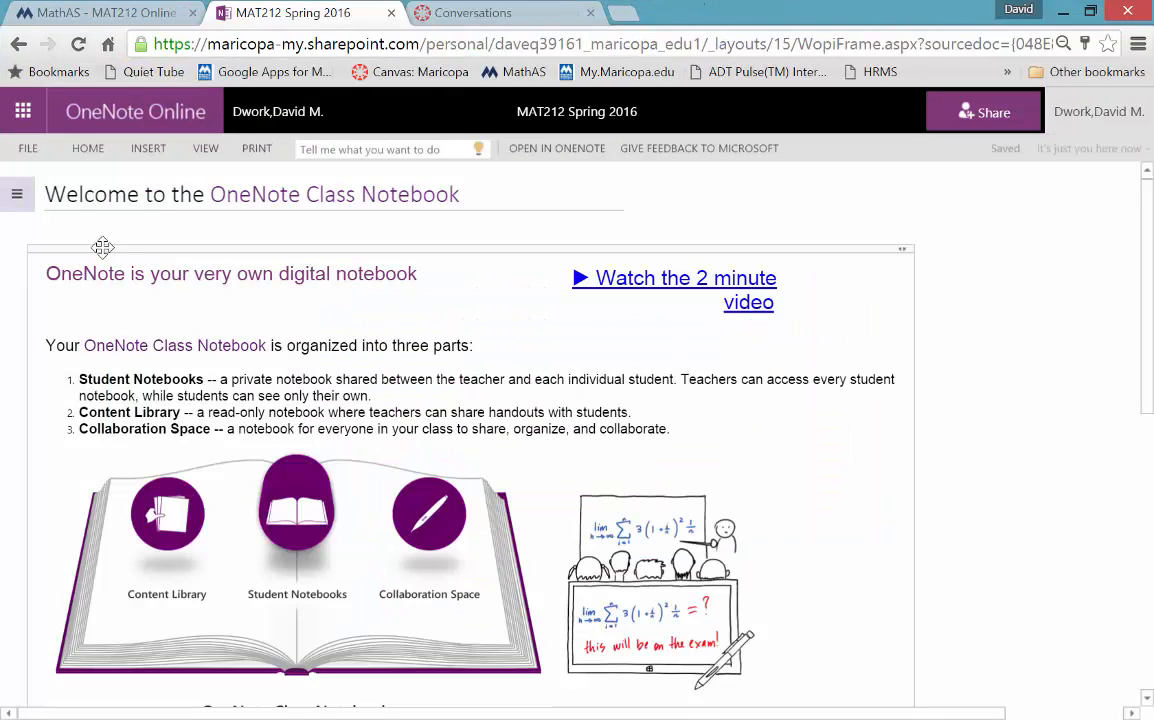
- Show the navigation pane and expand the student's section group to reach Quizzes
click(17, 194)
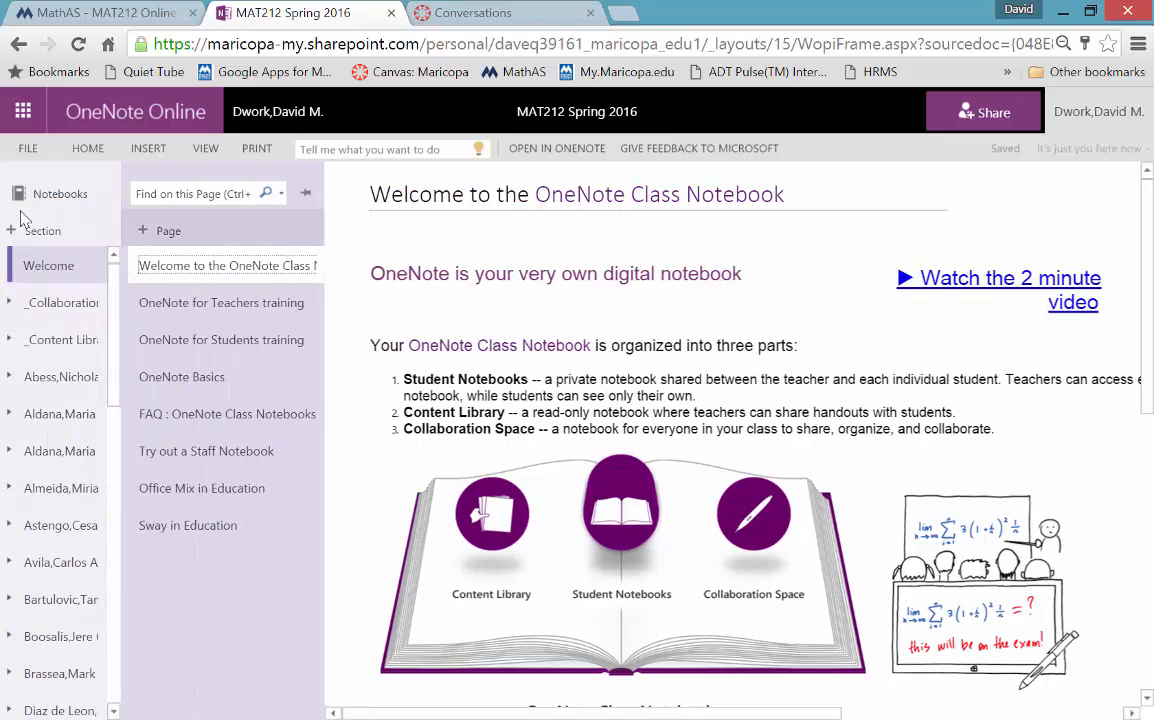
drag(114, 376, 109, 627)
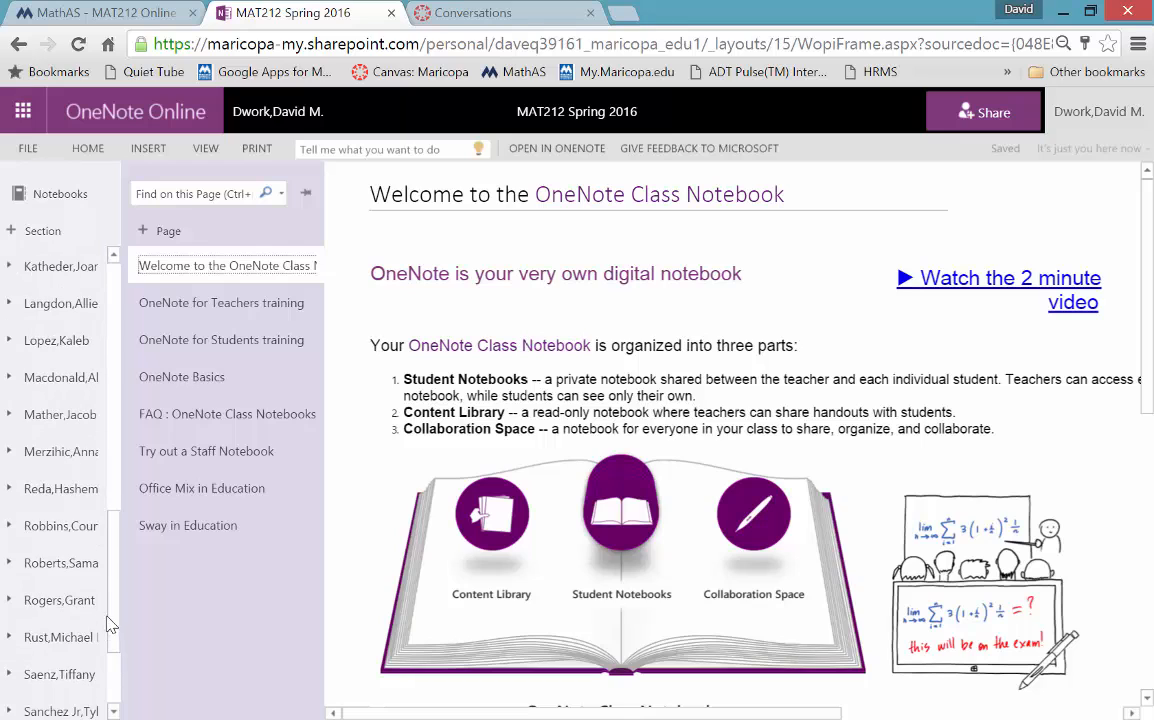
click(73, 570)
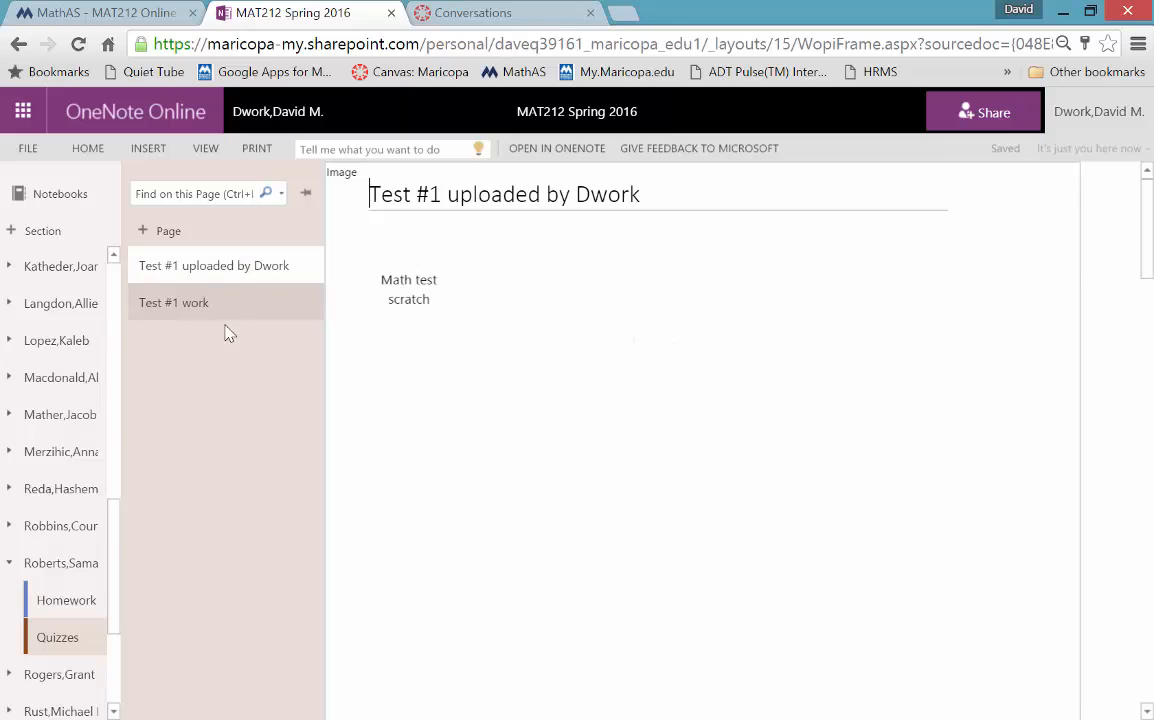
- Add a new Quizzes page titled 'Test #1 work AGAIN'
click(181, 313)
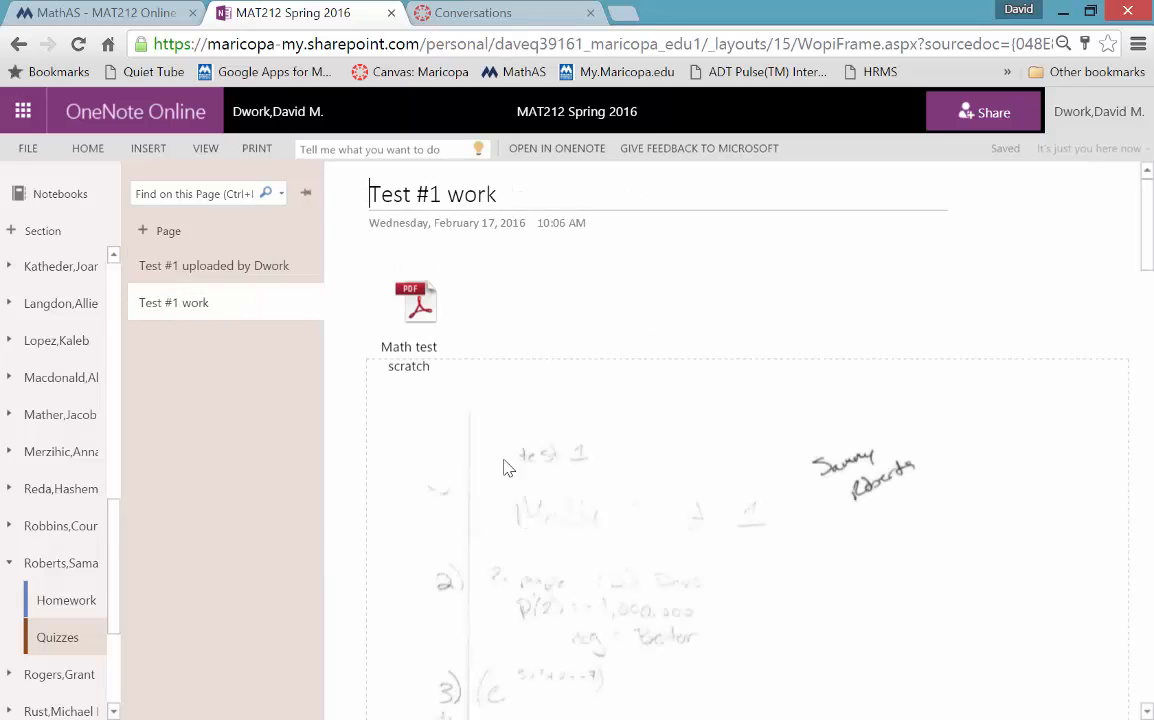
click(165, 230)
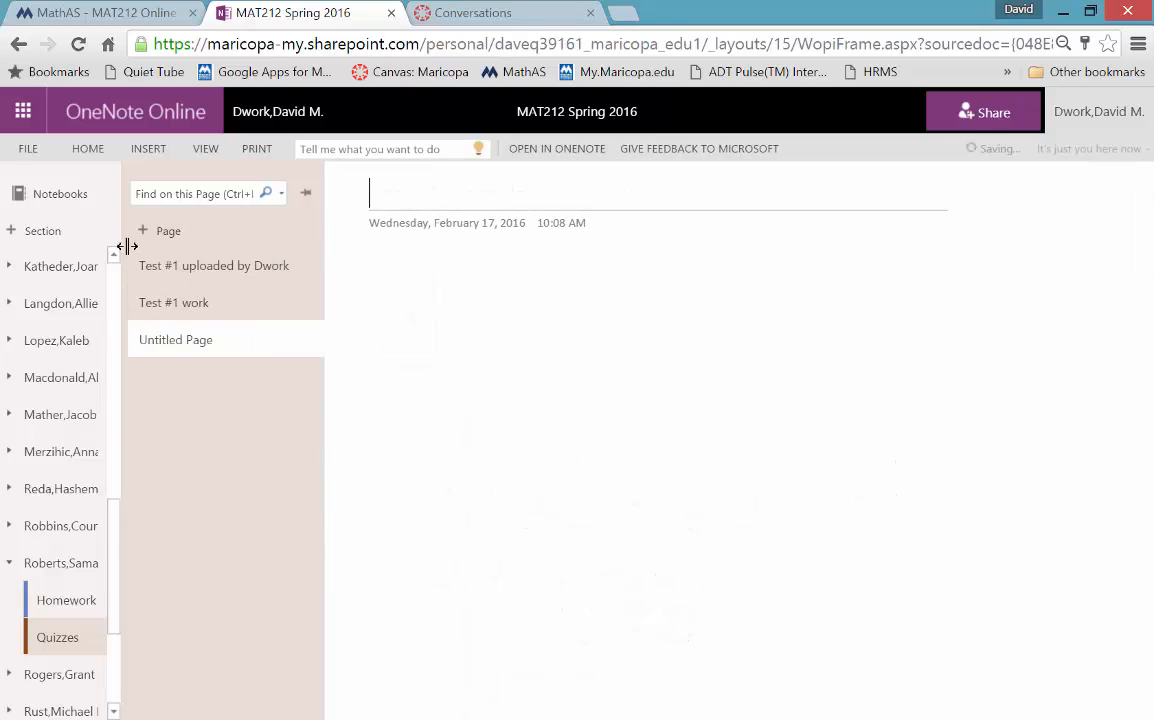
text(Test #1 w)
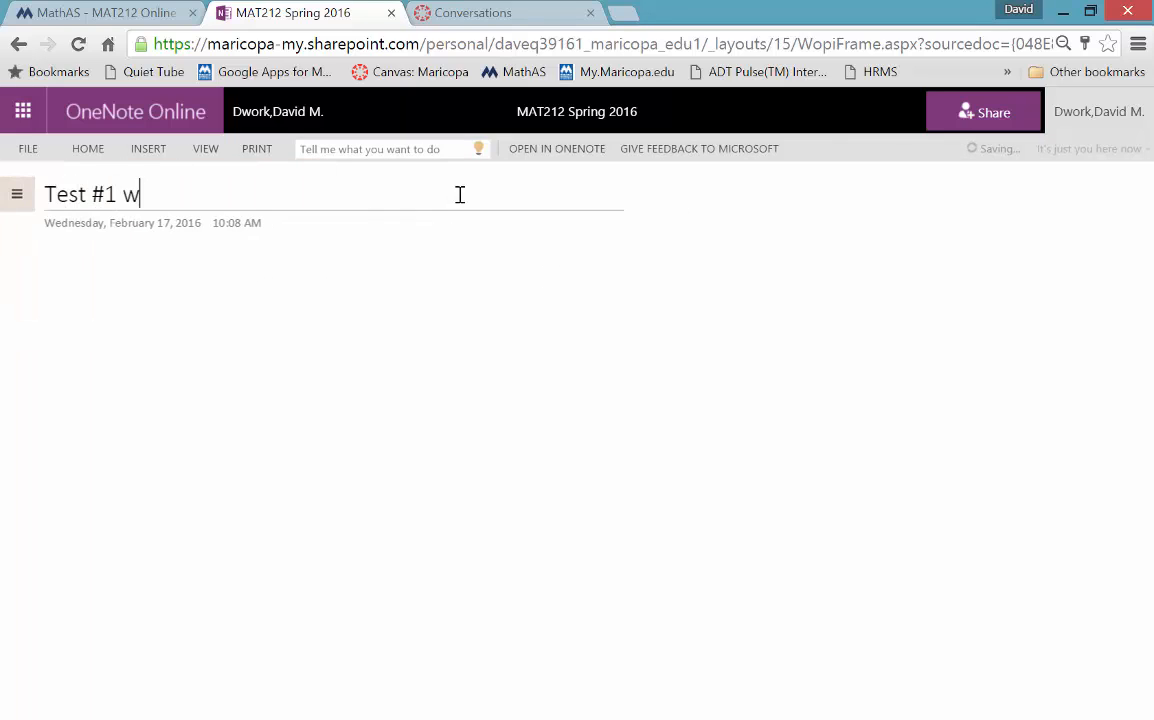
text(ork AGAIN!)
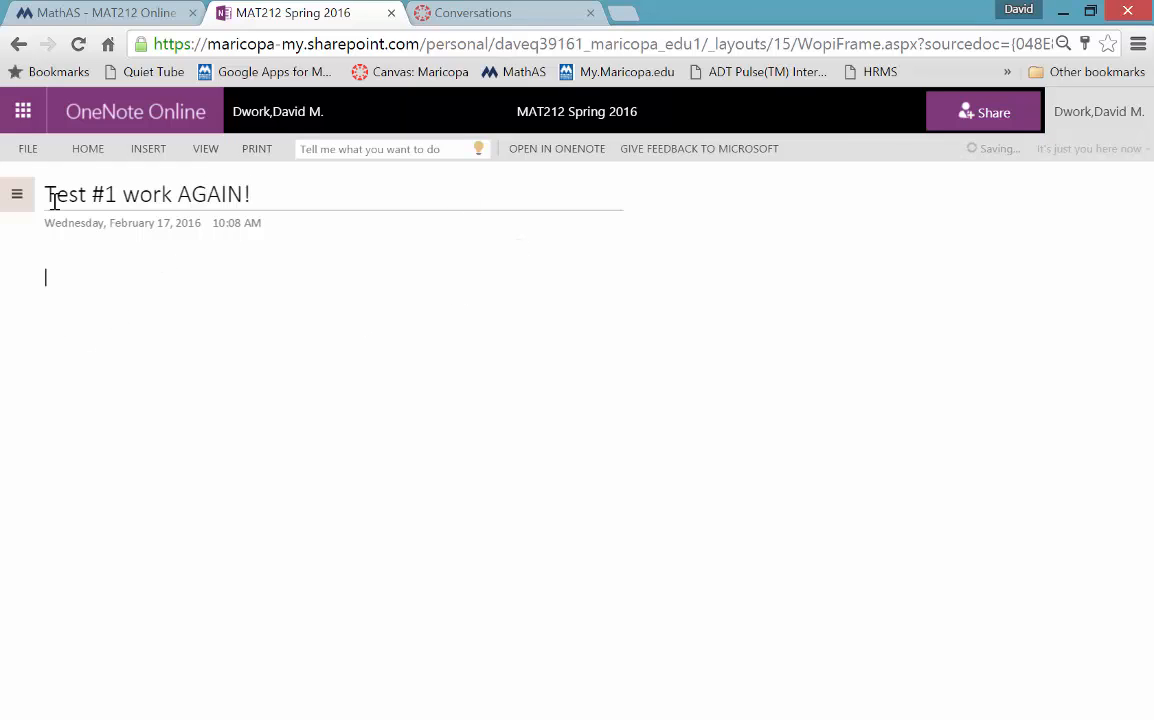
- Attach 'Math test scratch paper (1).pdf' to the new page as a file
click(146, 148)
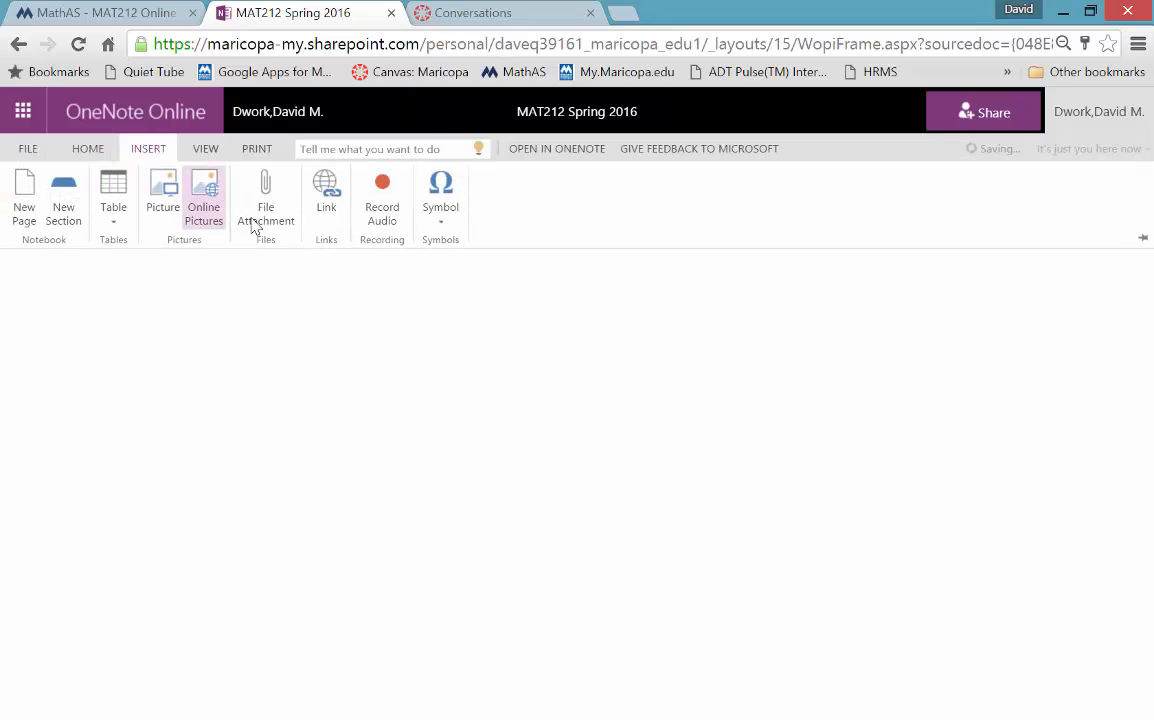
click(266, 205)
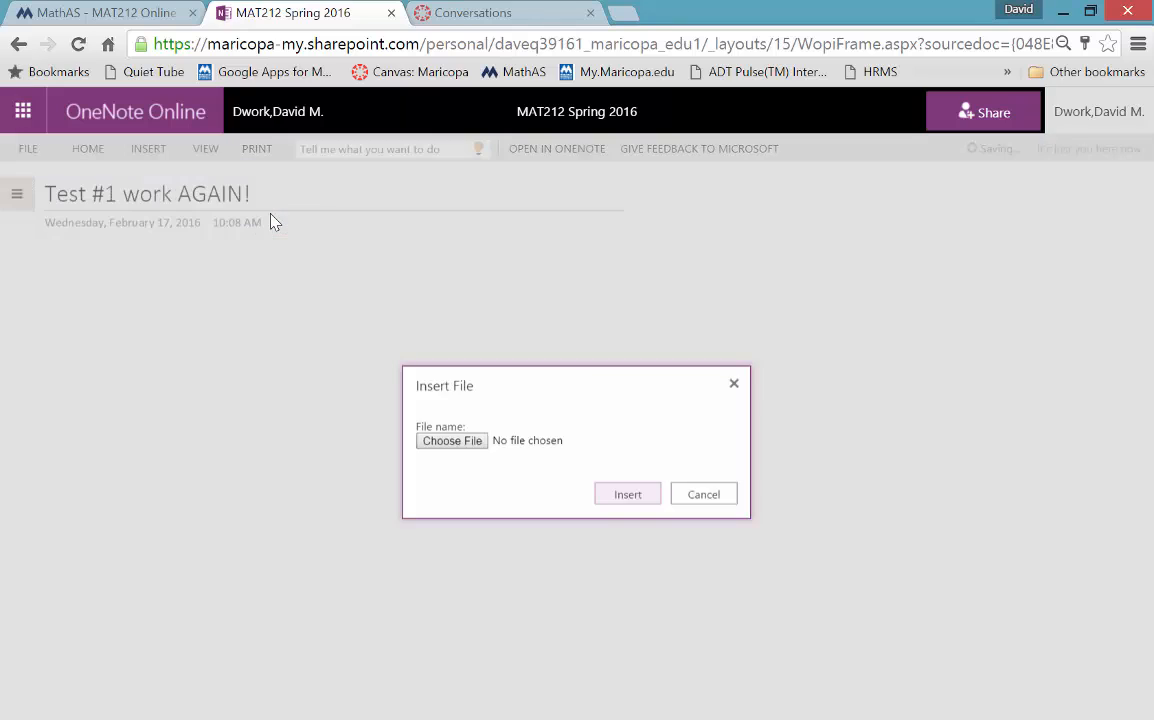
click(452, 442)
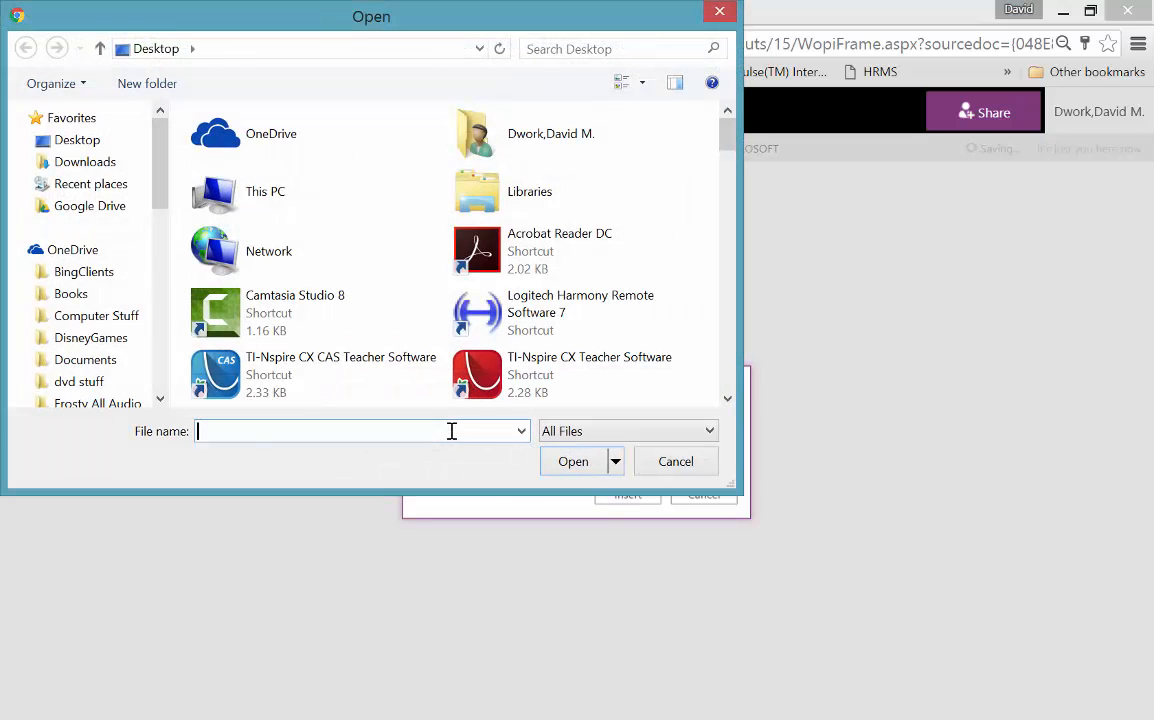
drag(724, 142, 775, 325)
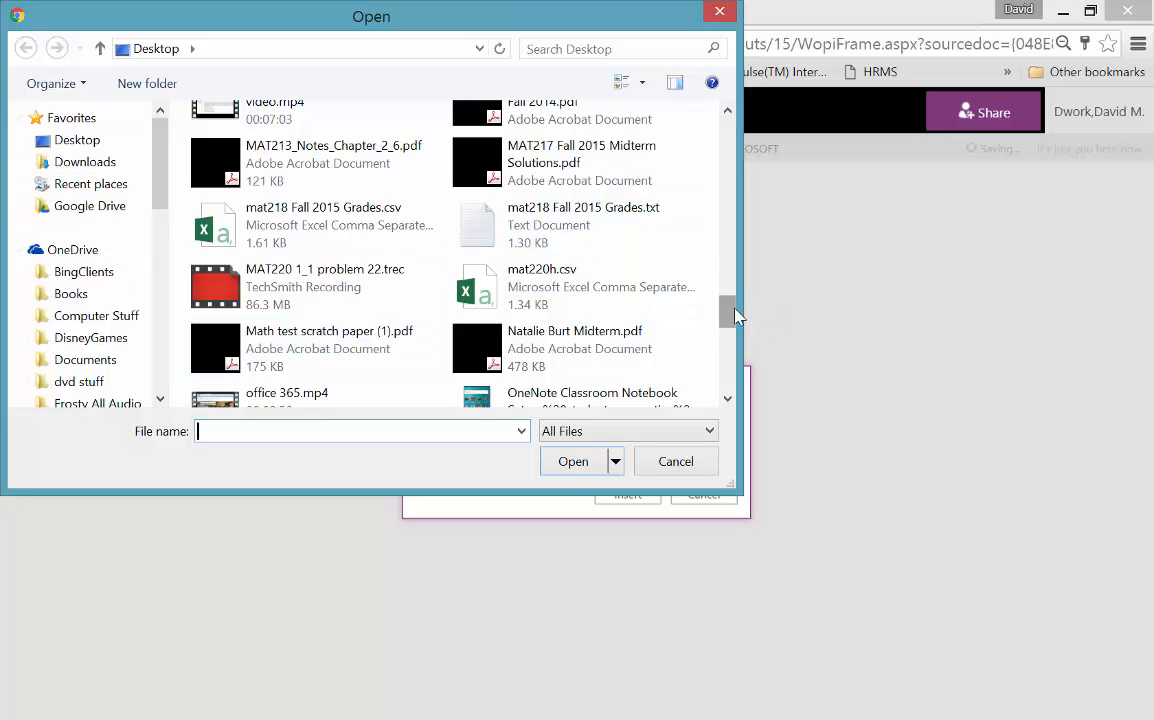
drag(729, 316, 729, 381)
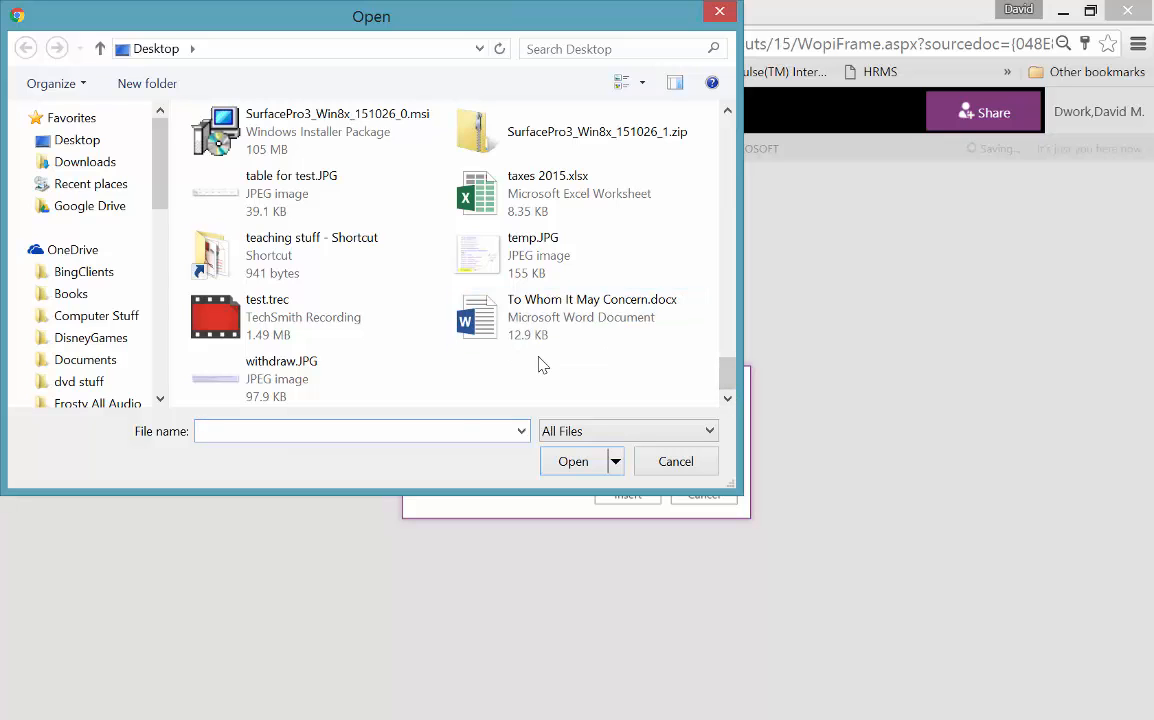
click(440, 428)
text(math test scratch paper (1).pdf)
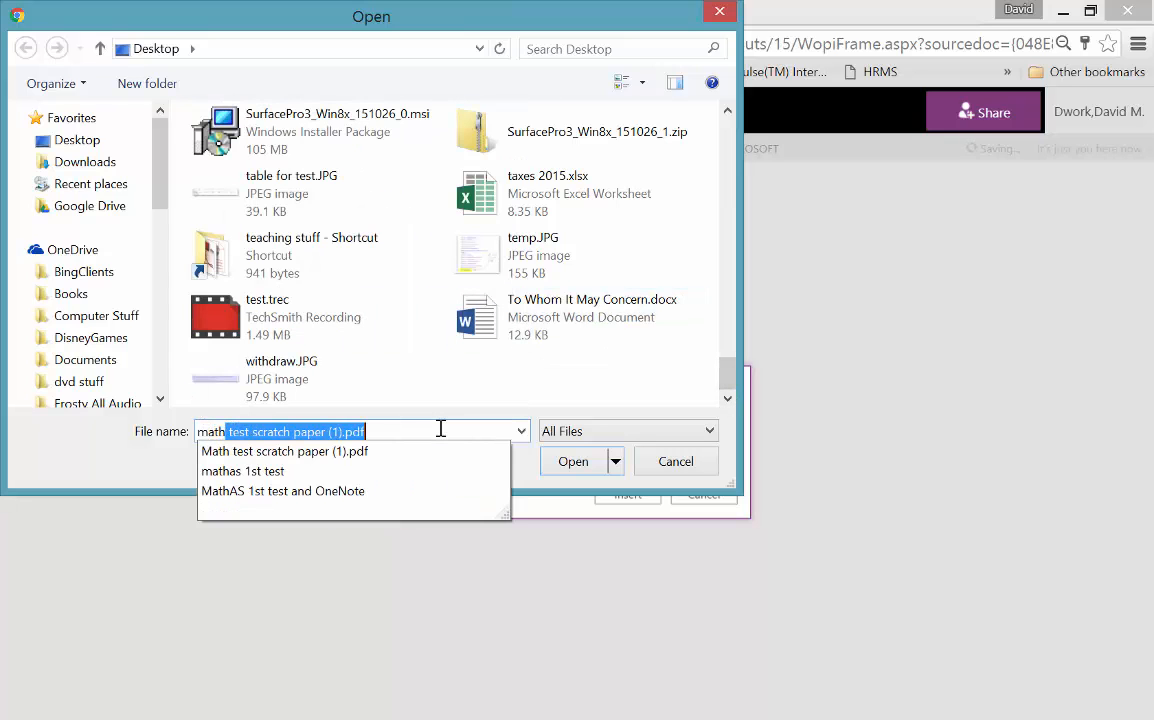
key(Return)
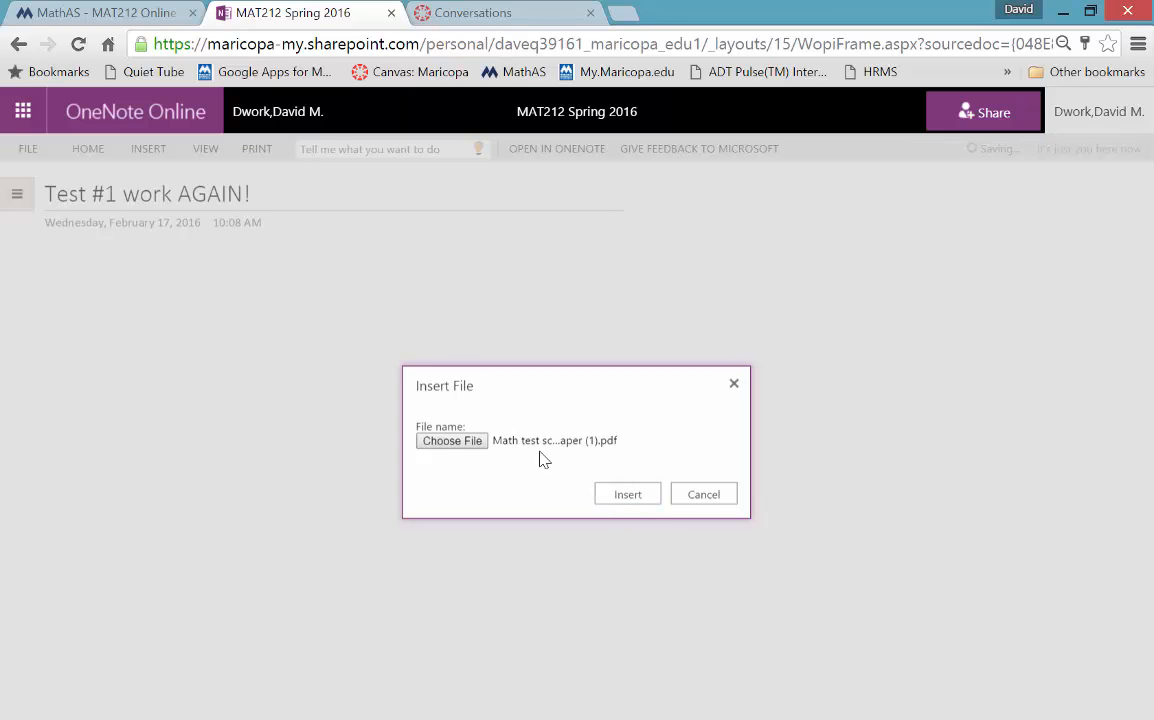
click(627, 494)
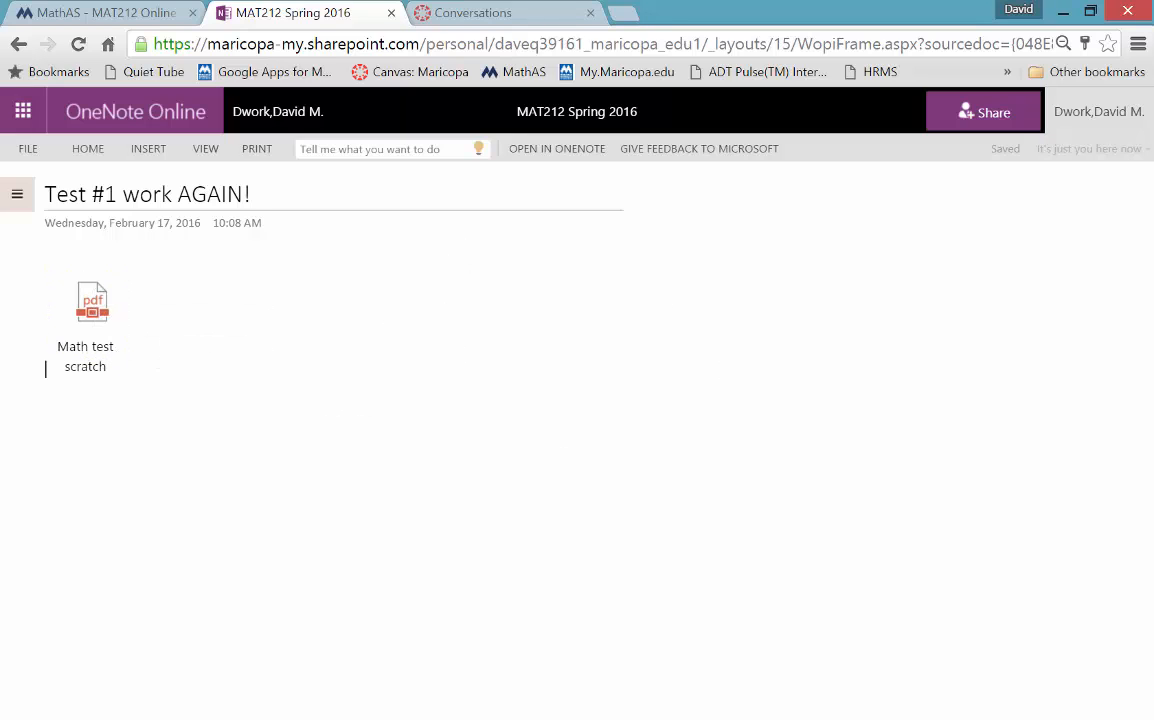
- In desktop OneNote, insert the scratch-paper PDF on 'Test #1 work AGAIN!' as a printout
click(438, 703)
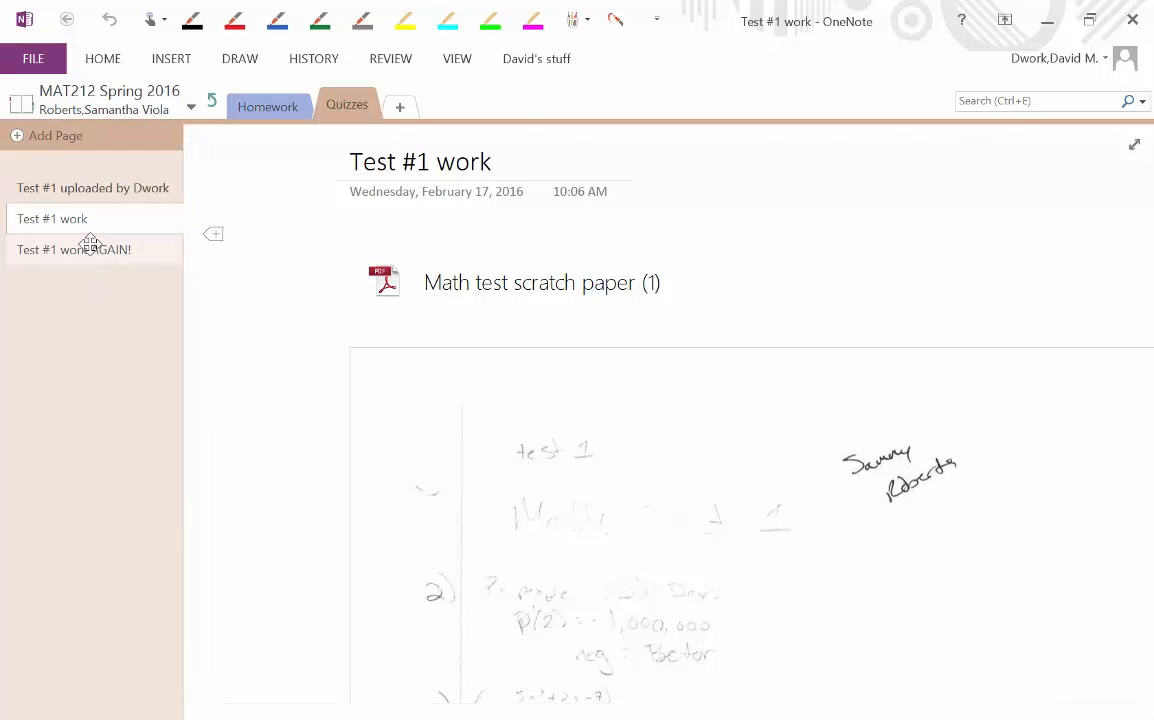
click(84, 249)
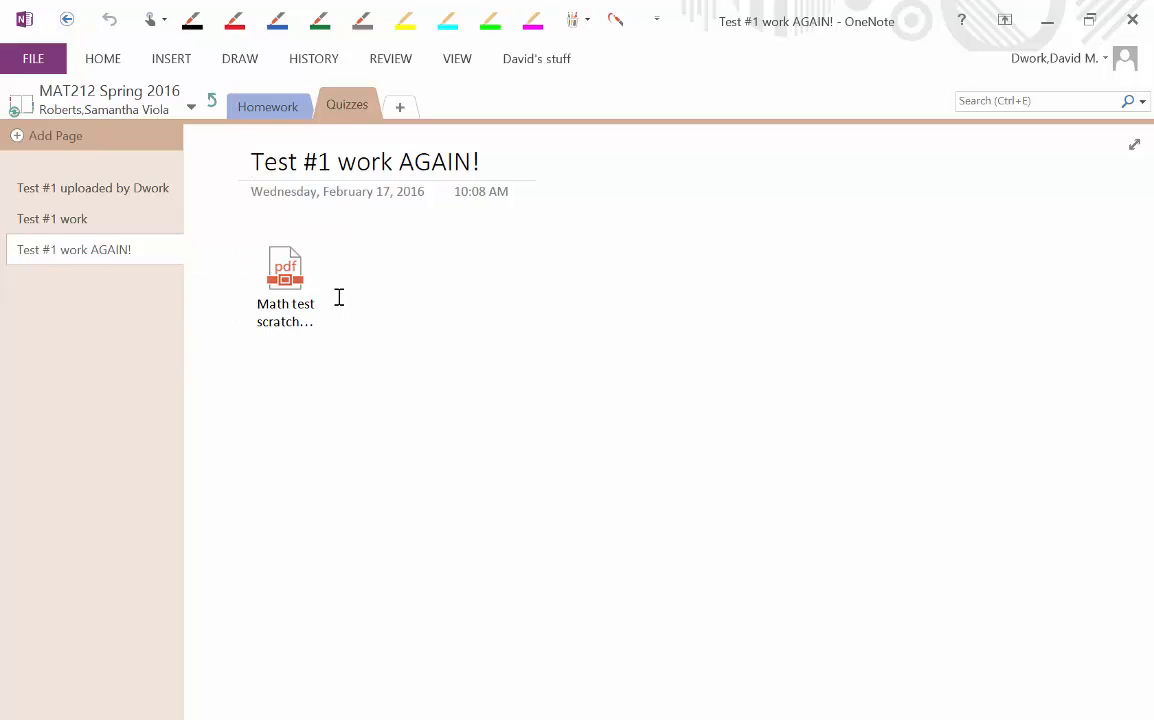
right_click(298, 282)
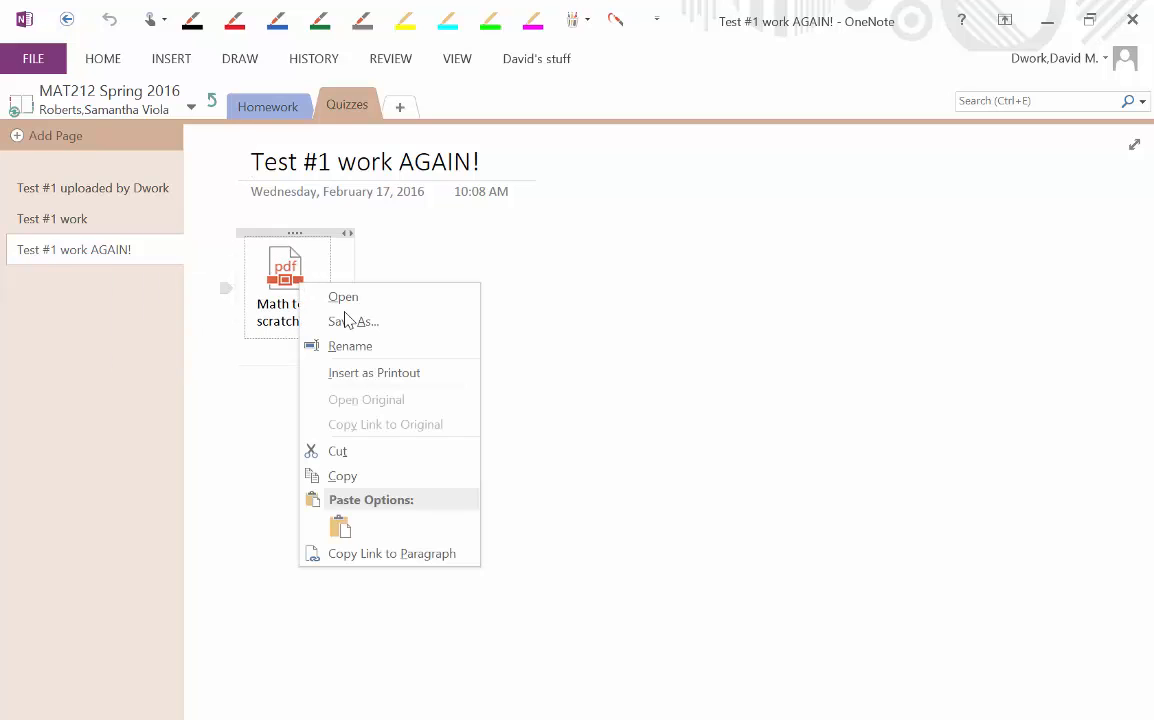
click(383, 370)
click(689, 550)
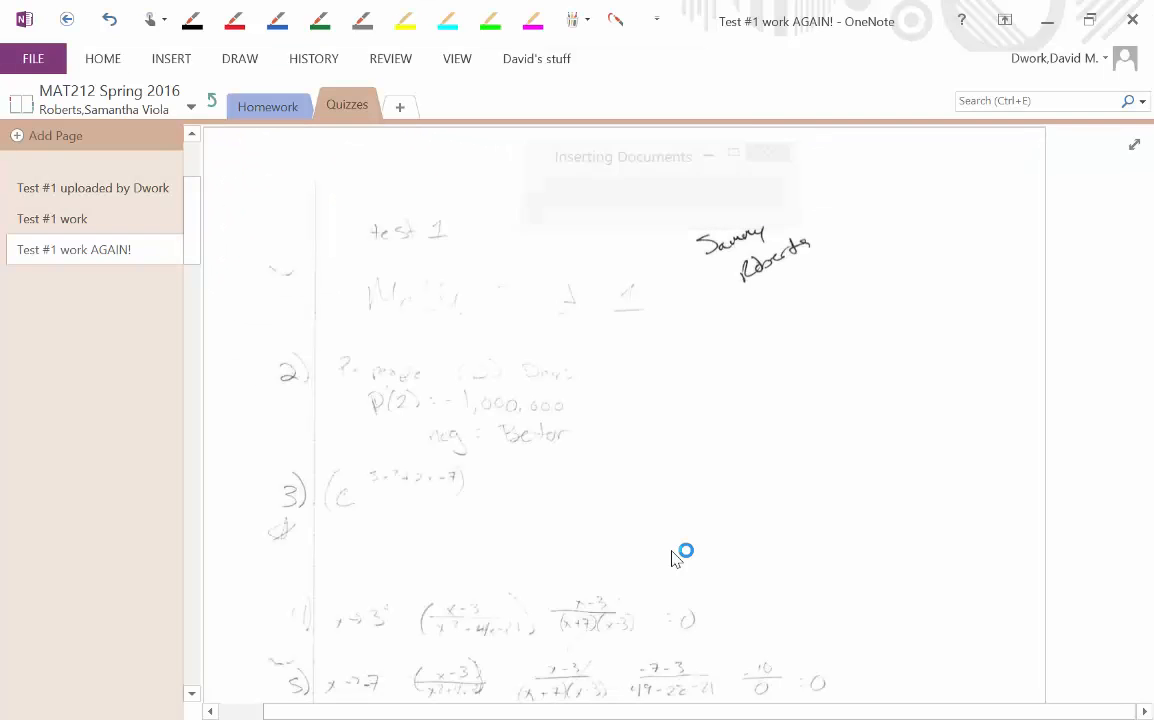
scroll(536, 500, down, 5)
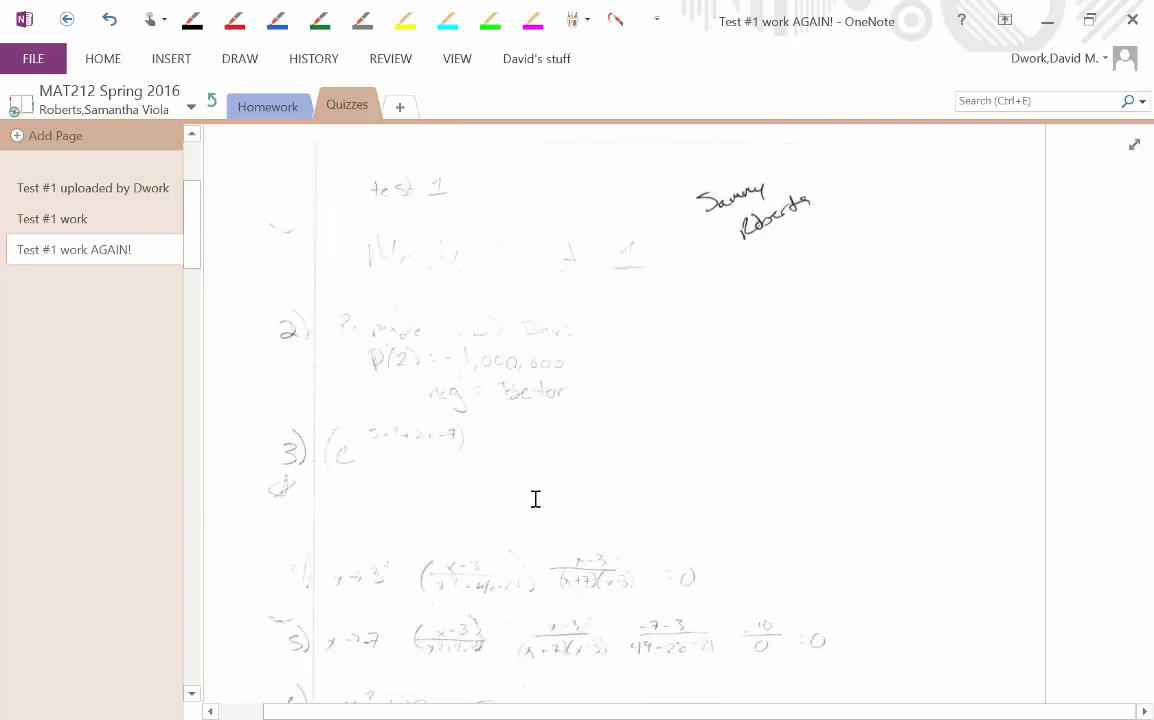
scroll(492, 306, up, 8)
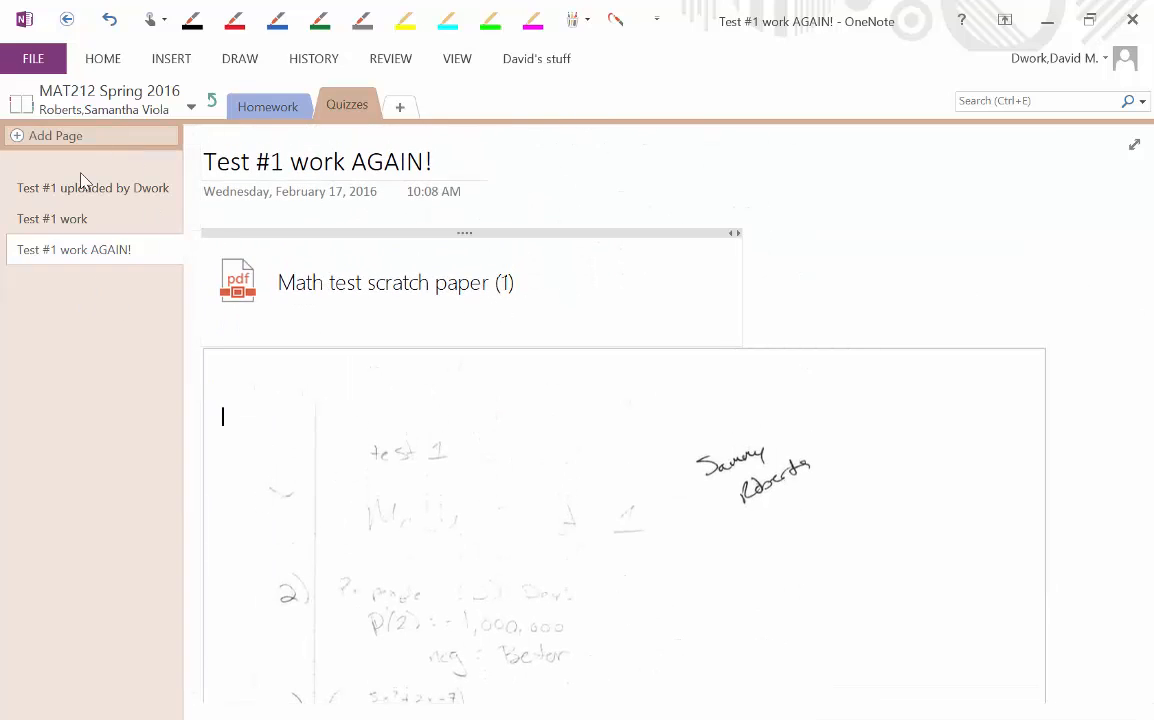
- Add an Untitled blank page below 'Test #1 work AGAIN!', then revisit Homework and Quizzes
click(40, 137)
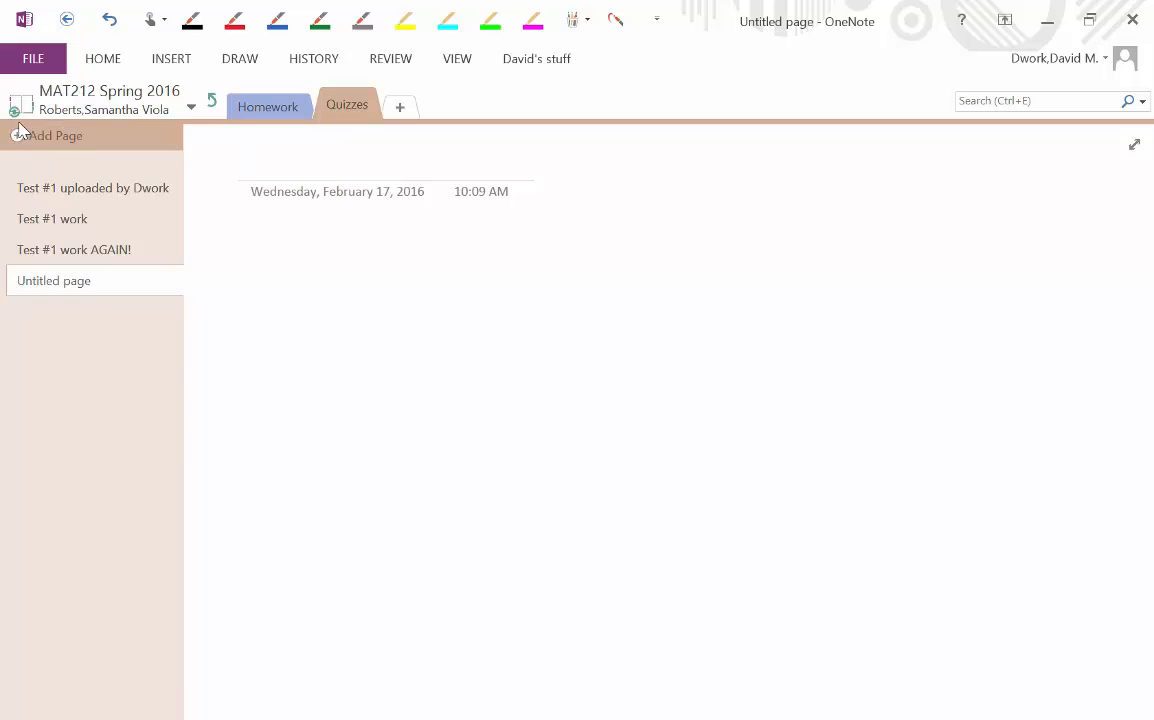
click(297, 108)
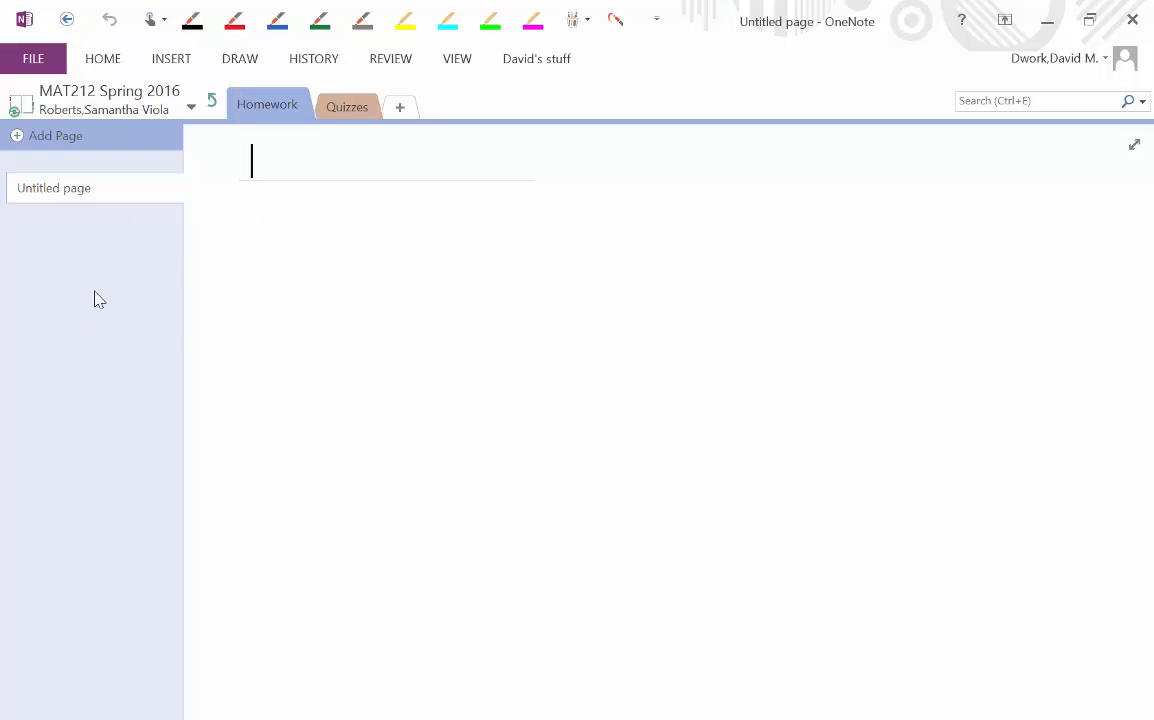
click(350, 105)
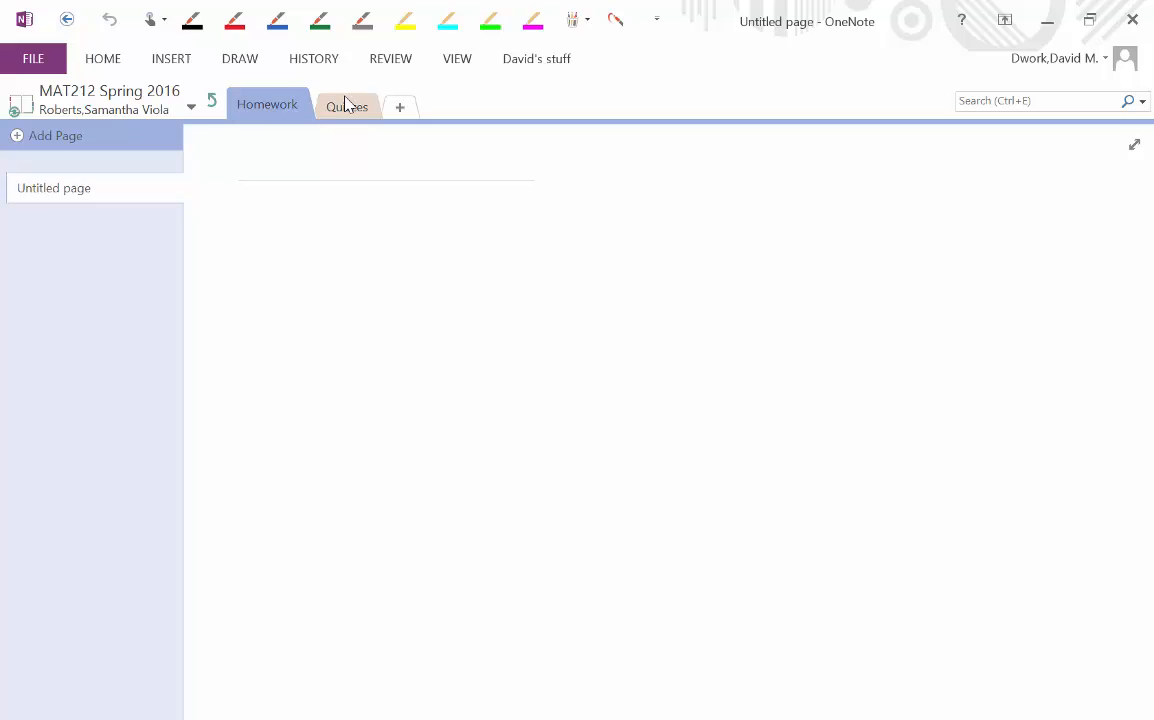
- Return to the MAT212 Spring 2016 notebook's top-level Welcome page after glancing at the Content Library
click(212, 104)
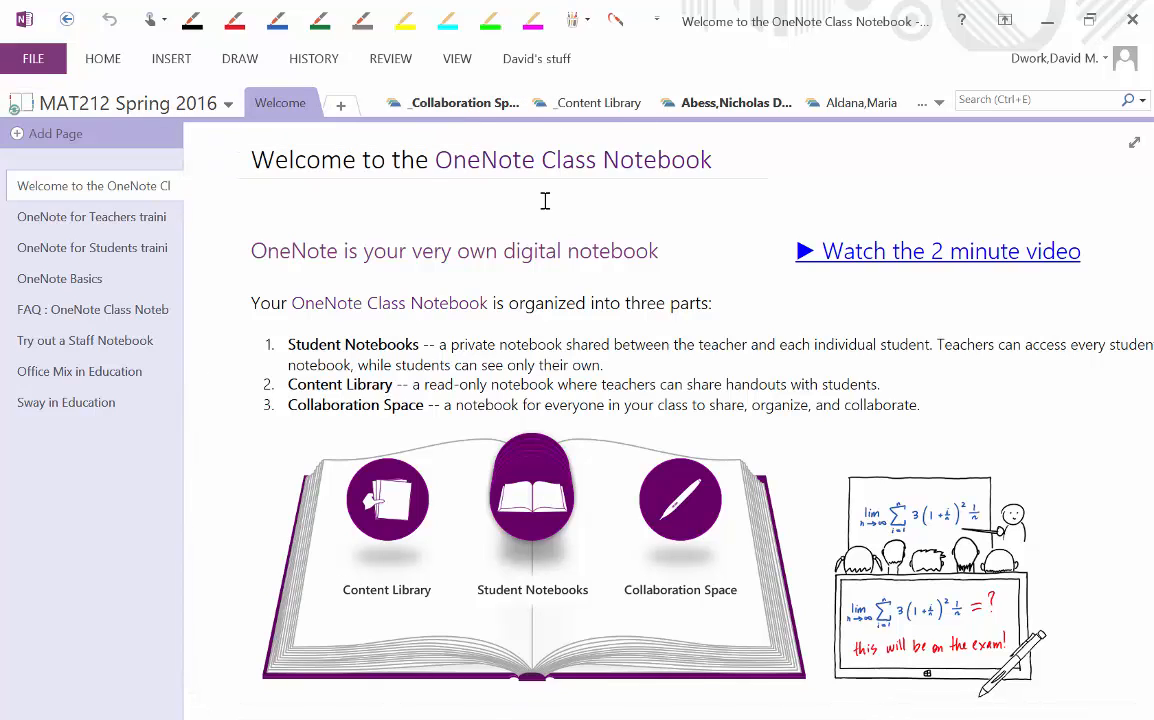
click(577, 110)
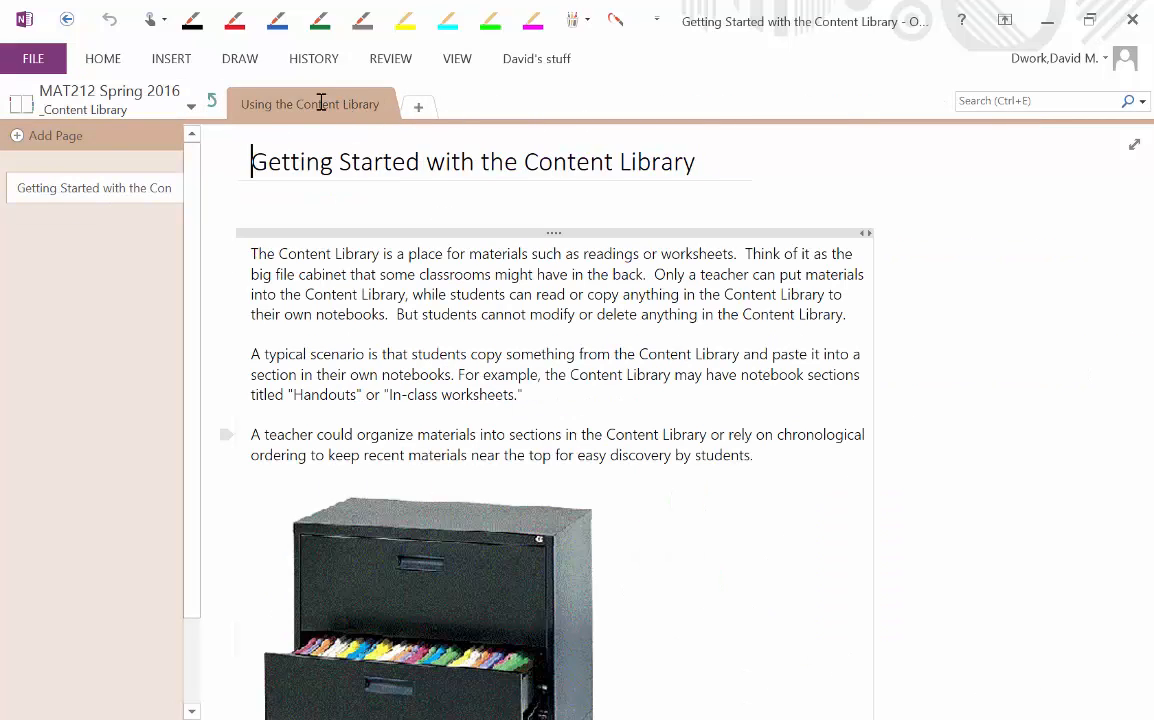
click(216, 104)
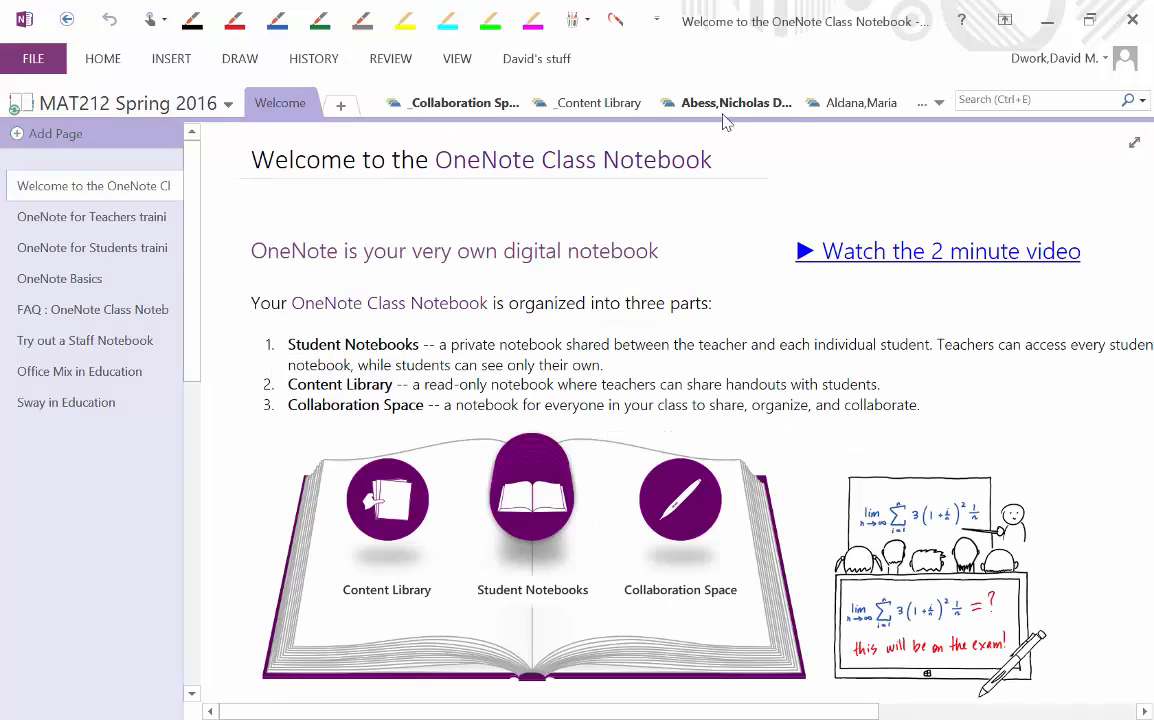
mouse_move(638, 708)
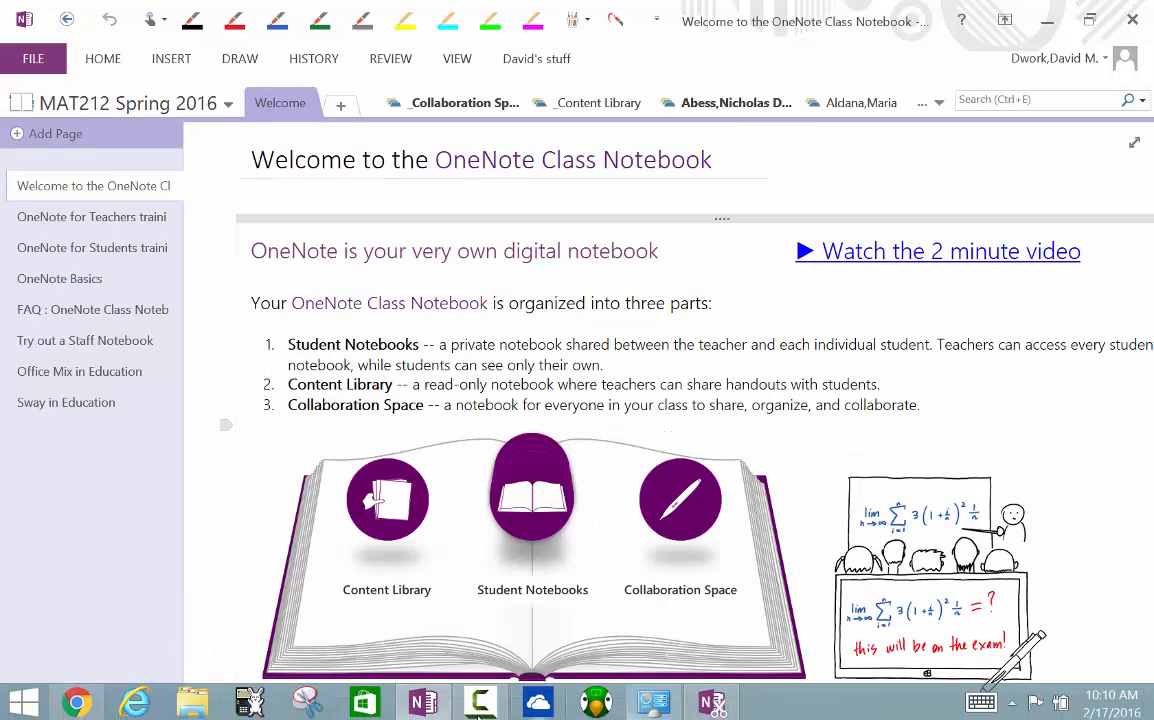